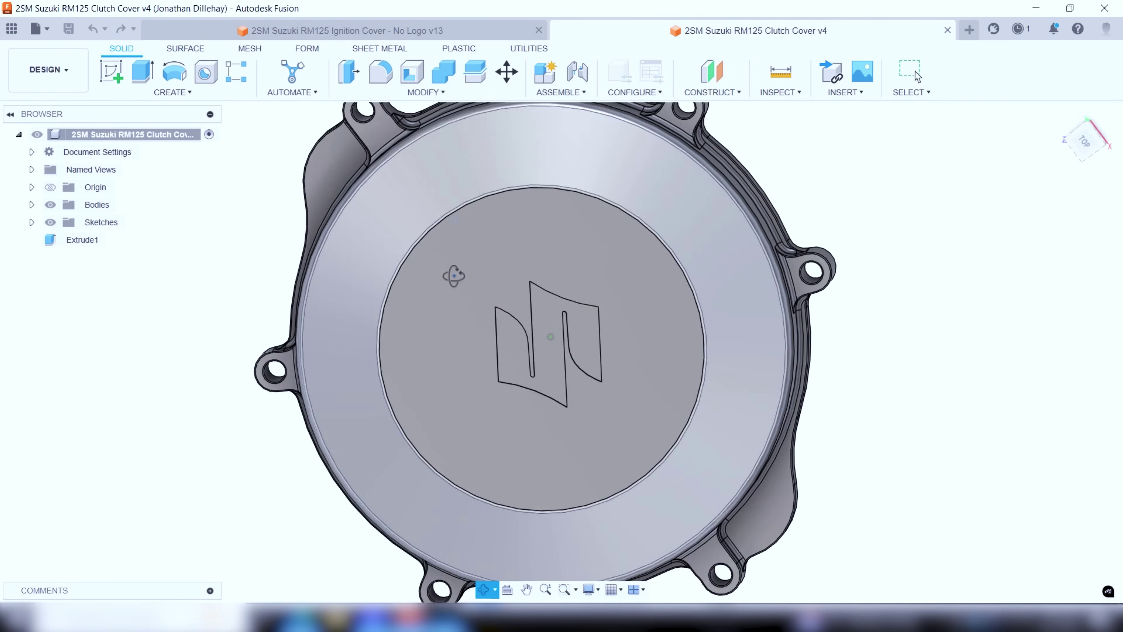
- Orbit the clutch and ignition cover models, then select the ignition cover's first machining setup
drag(454, 275, 412, 180)
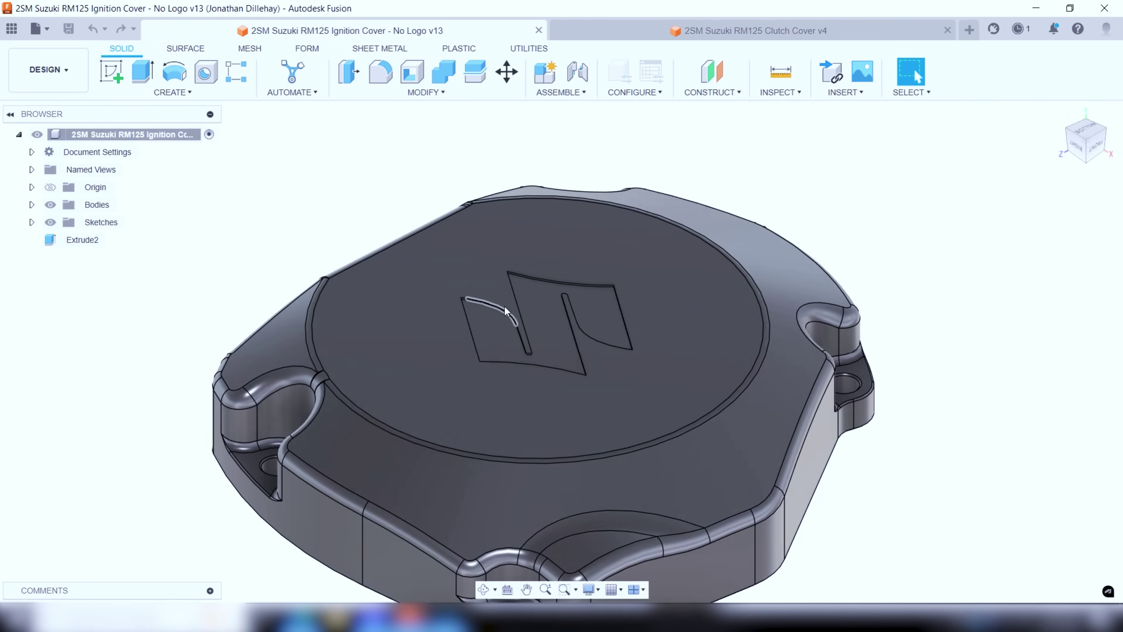
scroll(544, 354, down, 3)
drag(544, 354, 456, 231)
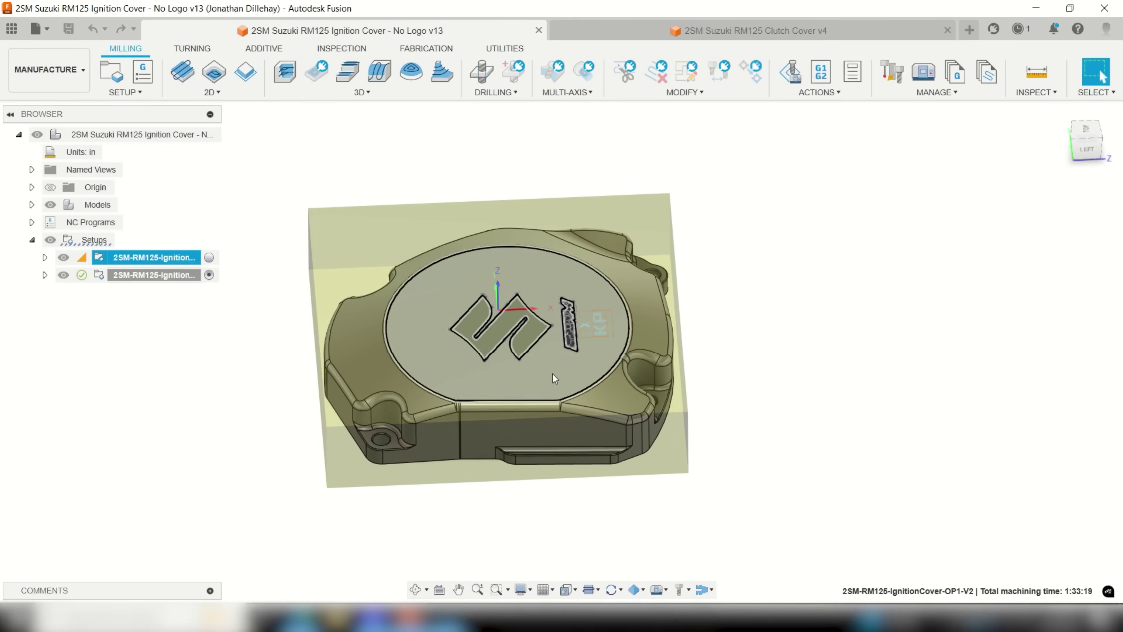
shift+middle_drag(552, 373, 517, 368)
scroll(467, 325, up, 3)
scroll(517, 368, down, 2)
click(183, 258)
- Edit the first setup and review its fixed stock size: 5.5 in width, 1.25 in height
right_click(190, 259)
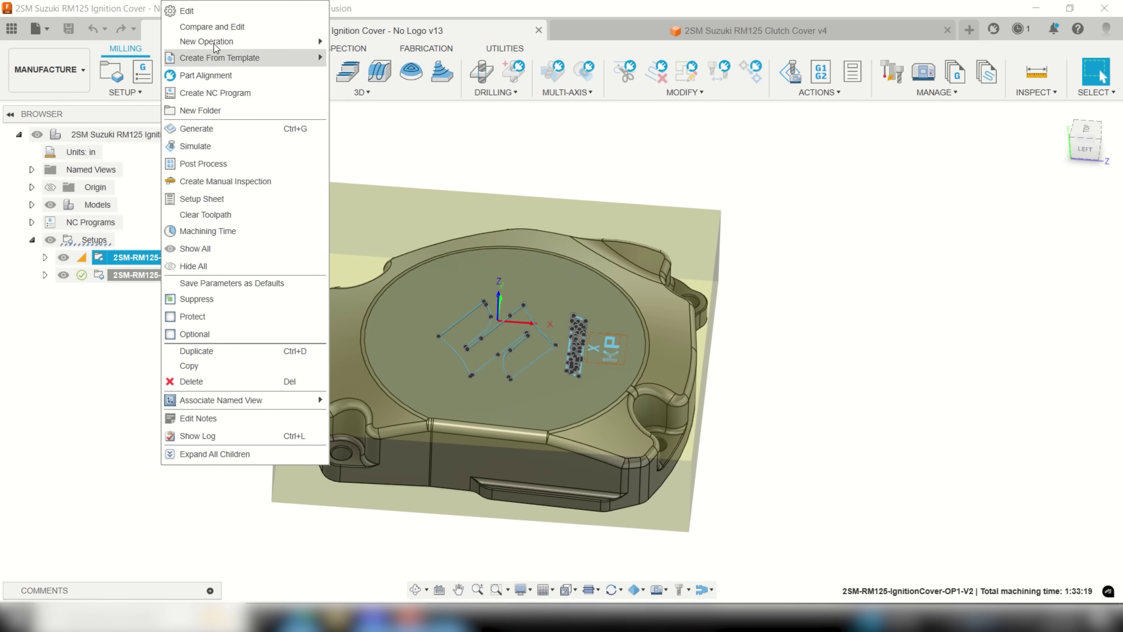
click(248, 10)
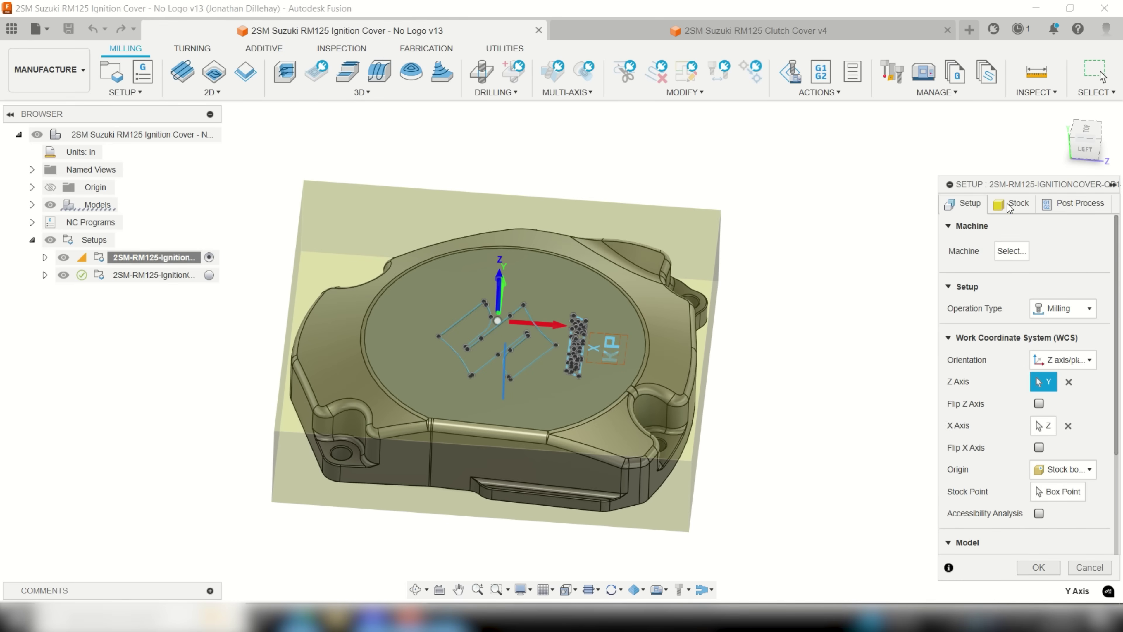
click(1011, 206)
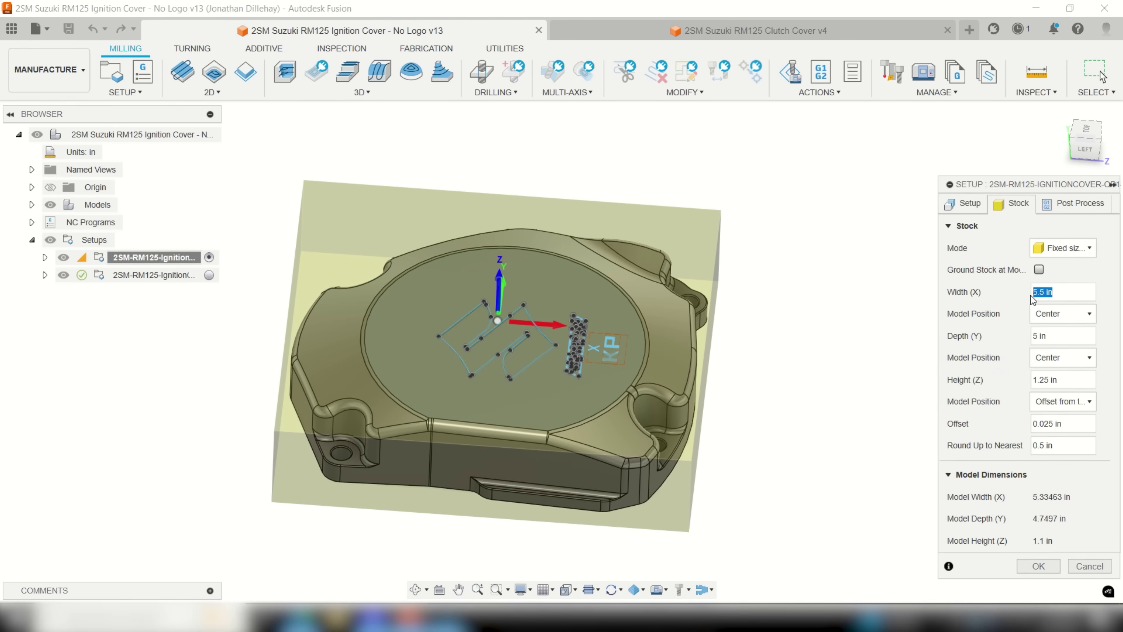
click(1056, 291)
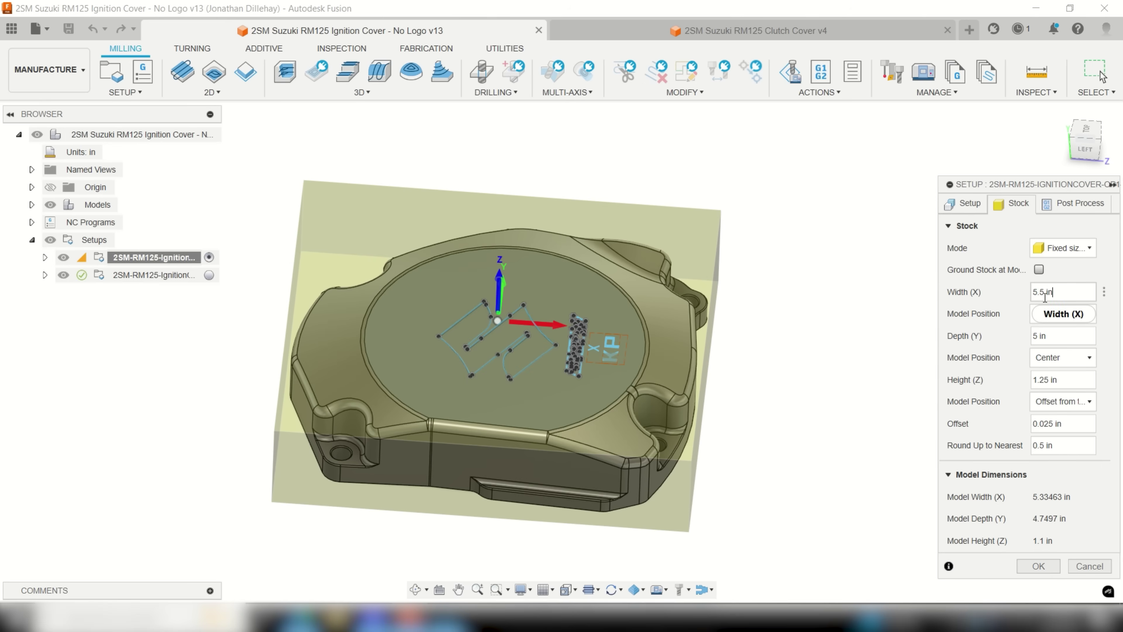
click(1044, 293)
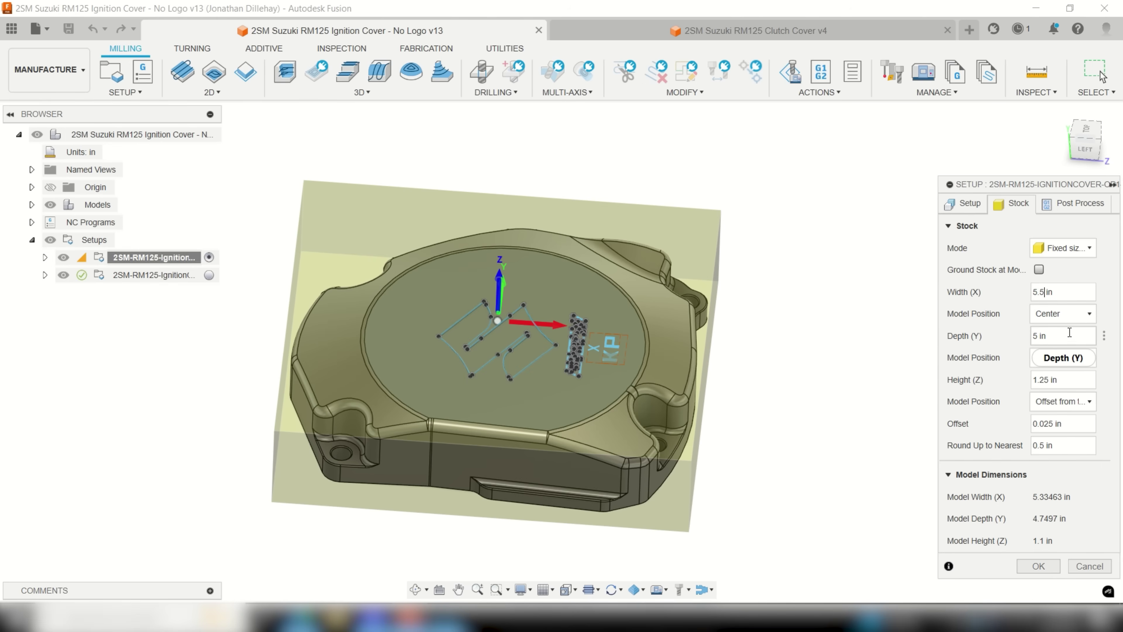
shift+middle_drag(684, 307, 689, 270)
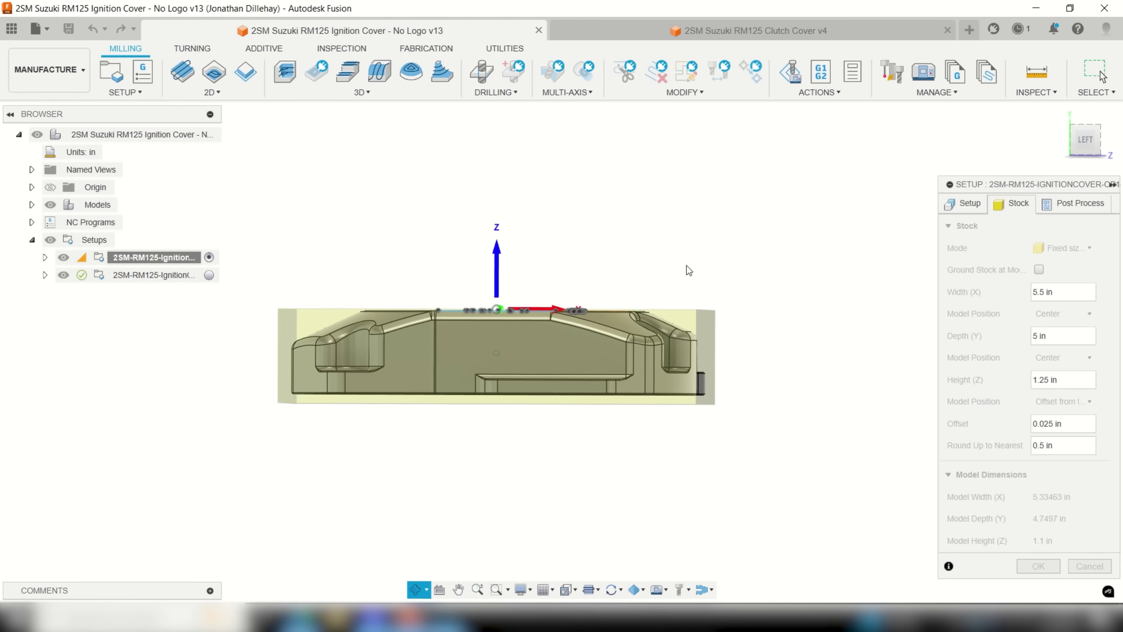
click(1066, 381)
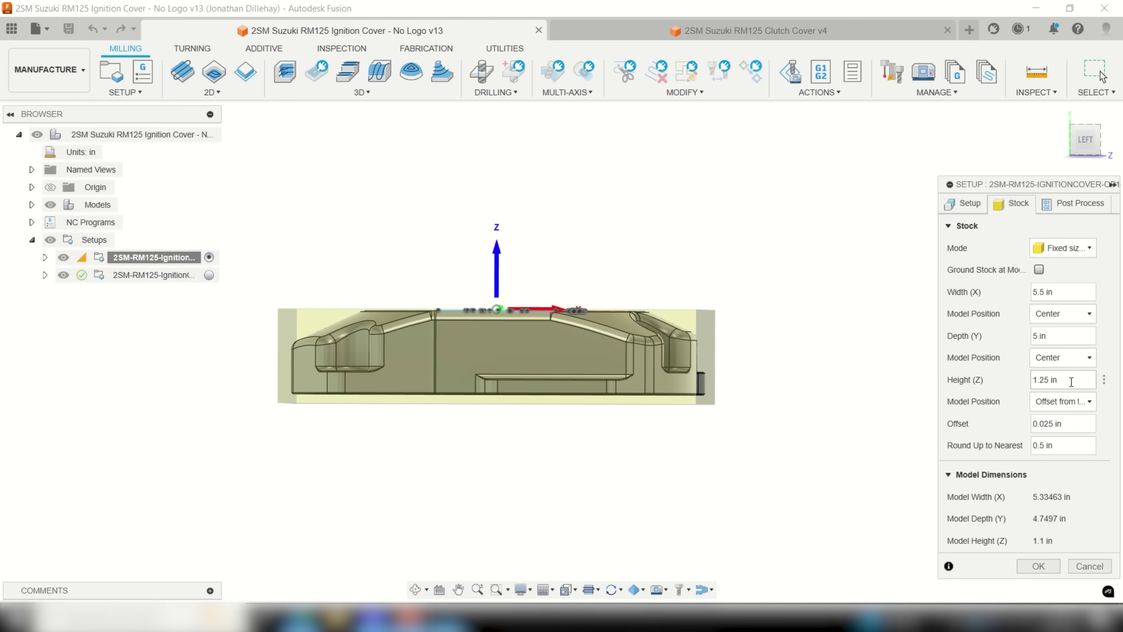
- Set the stock's Height Model Position to Offset from top (+Z) after trying Center
click(1087, 407)
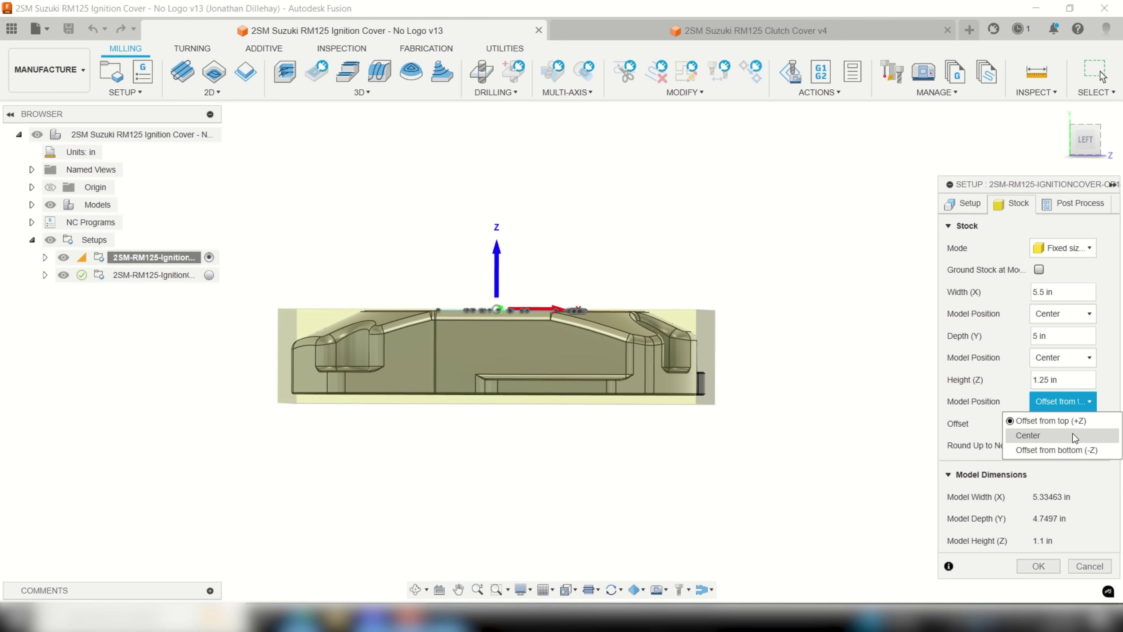
click(1073, 435)
click(1075, 405)
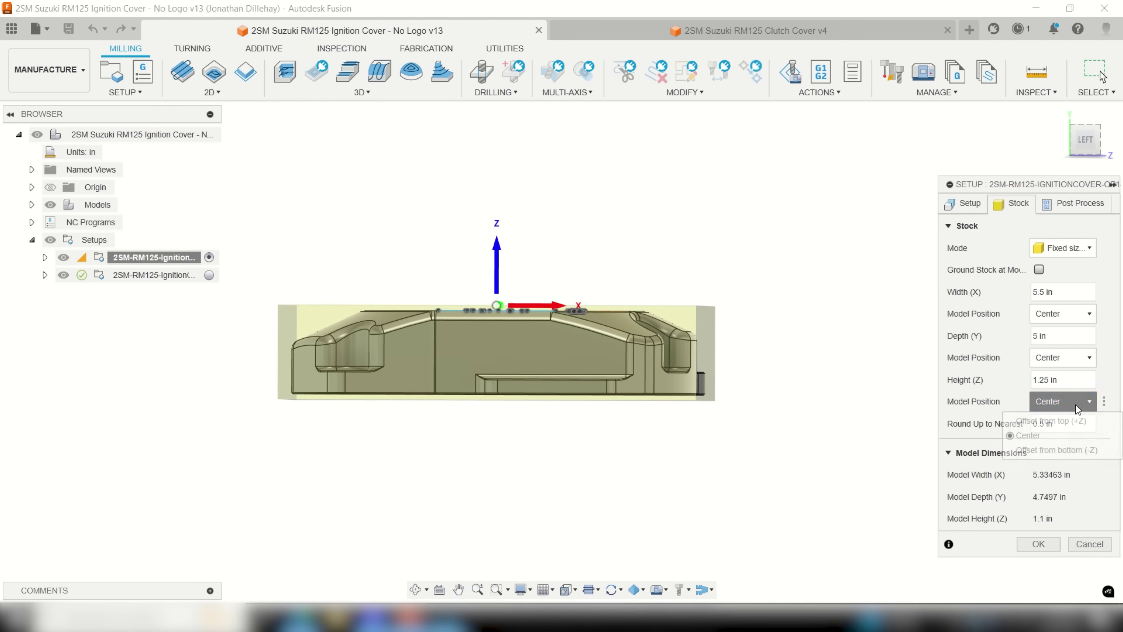
click(1073, 420)
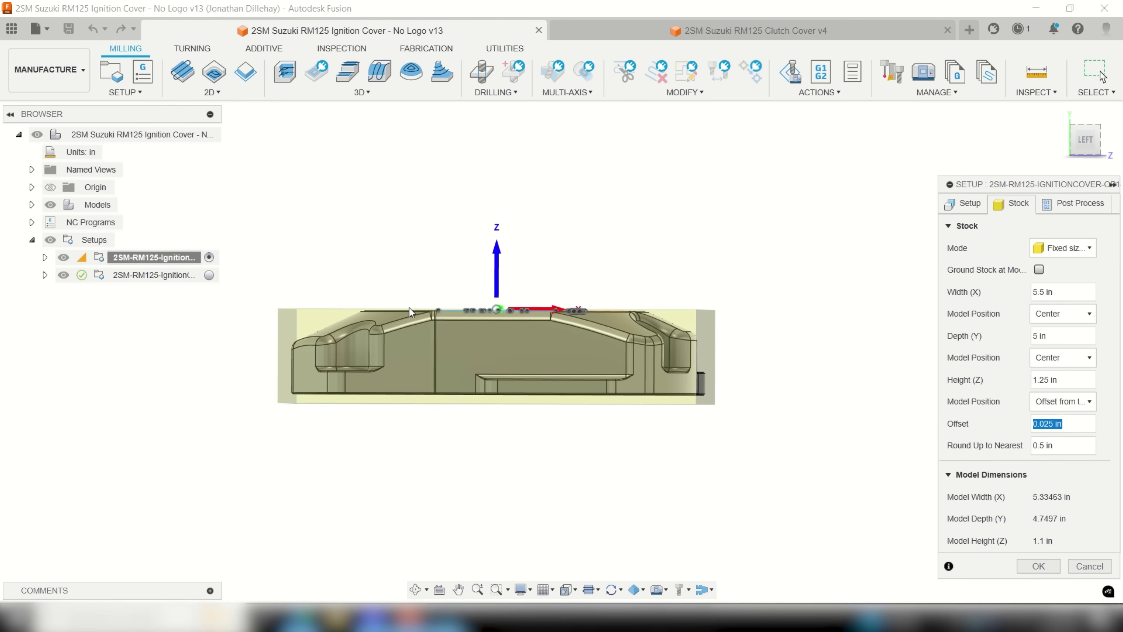
scroll(409, 307, up, 8)
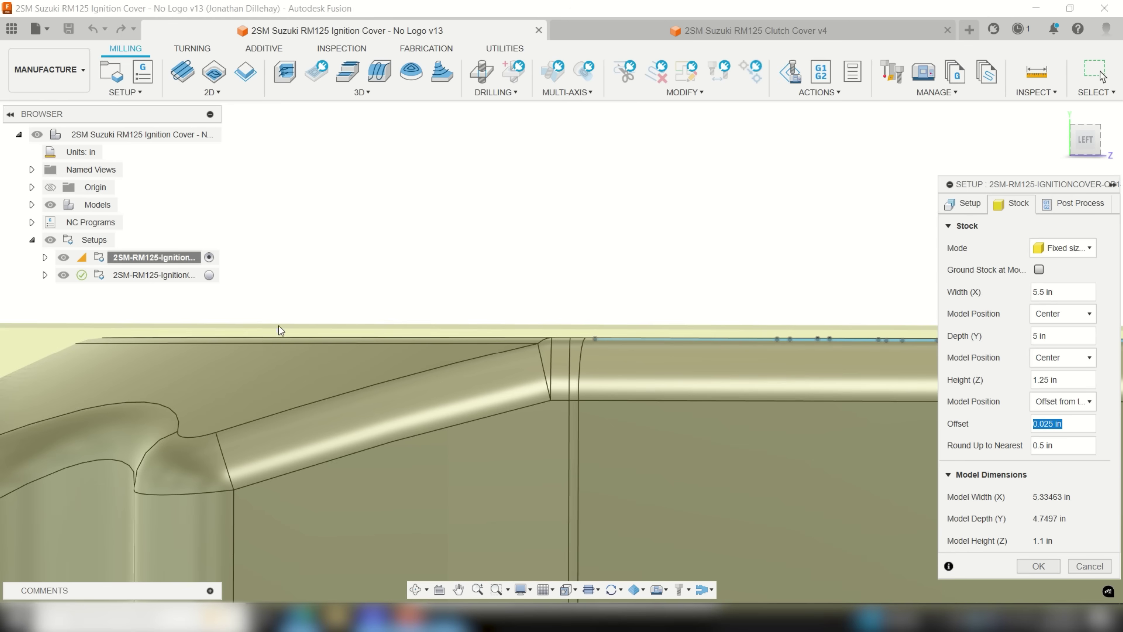
scroll(851, 470, down, 6)
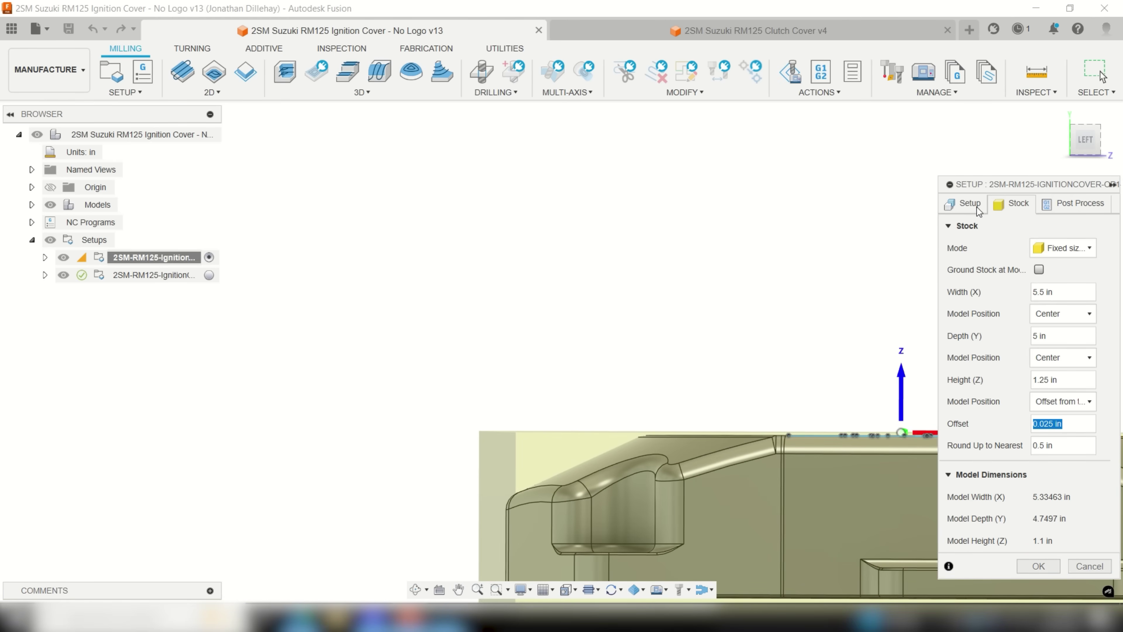
click(968, 203)
- Review the setup's work coordinate Orientation choices, leaving the orientation unchanged
scroll(790, 423, down, 4)
shift+middle_drag(790, 423, 793, 442)
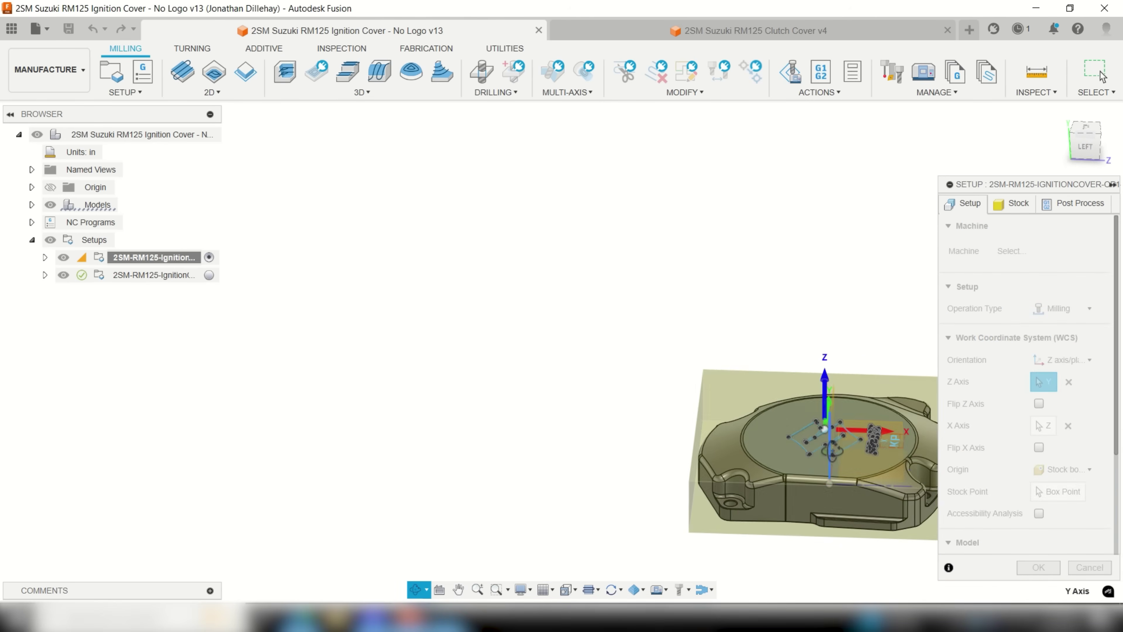
scroll(840, 444, up, 3)
scroll(840, 445, down, 4)
scroll(908, 433, up, 6)
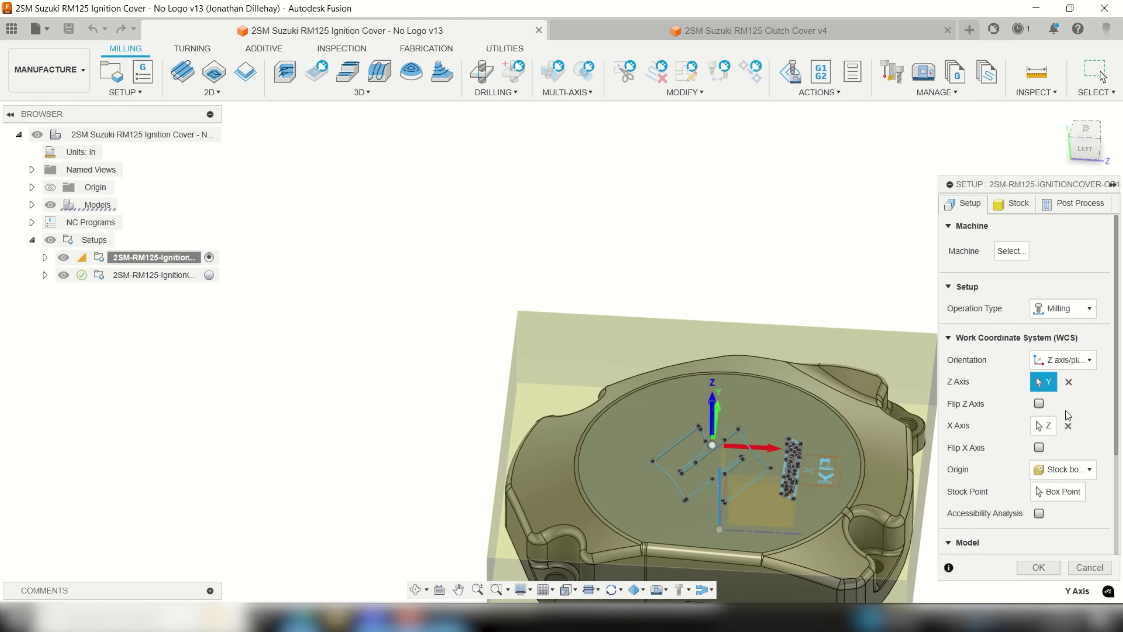
click(1089, 362)
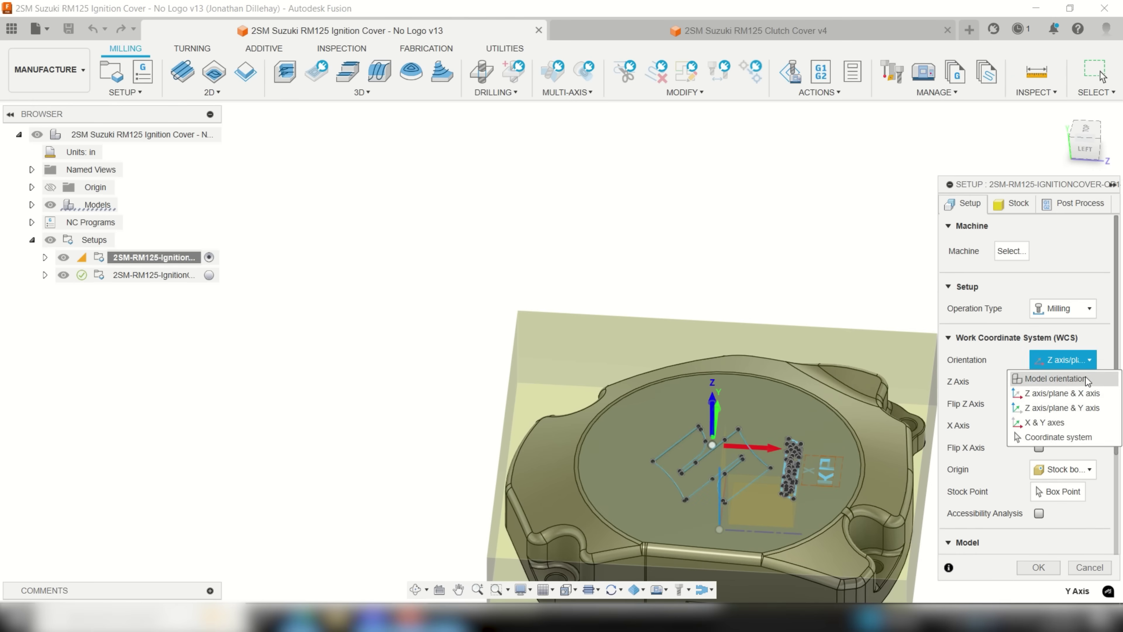
click(1081, 392)
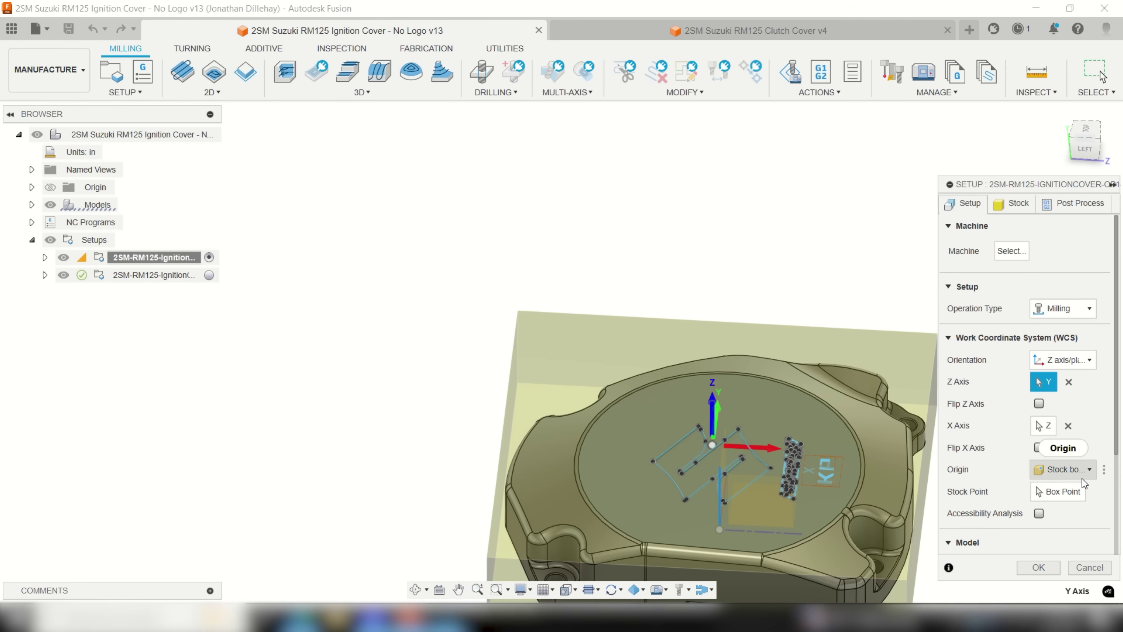
- Inspect the Stock Point box-point origin options from a low side view
click(1079, 490)
shift+middle_drag(758, 462, 729, 407)
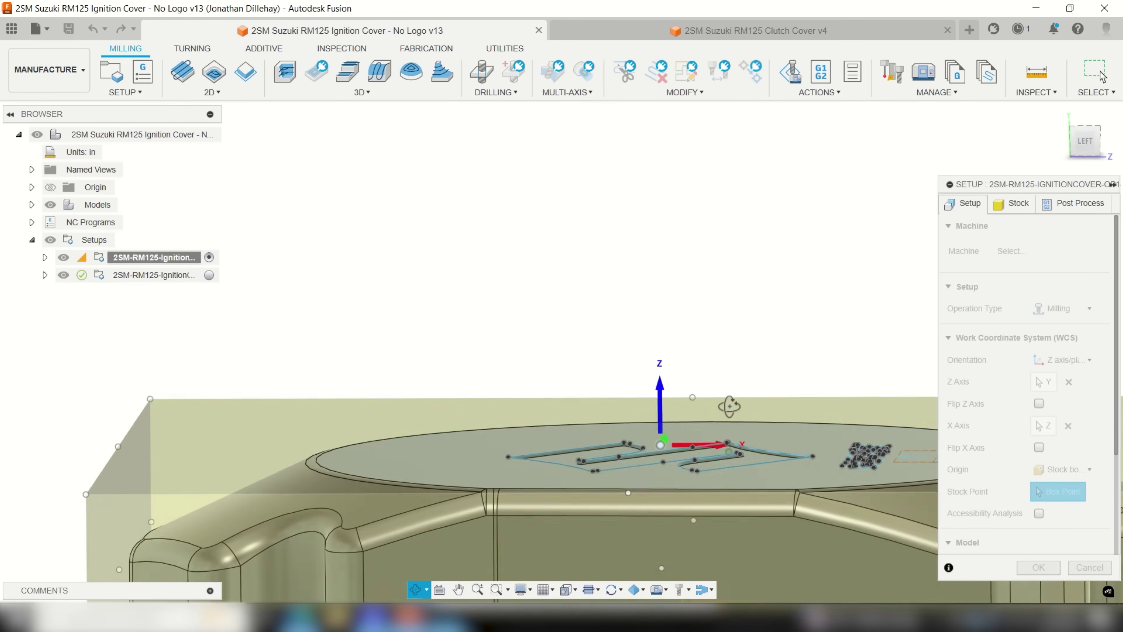
scroll(746, 428, down, 5)
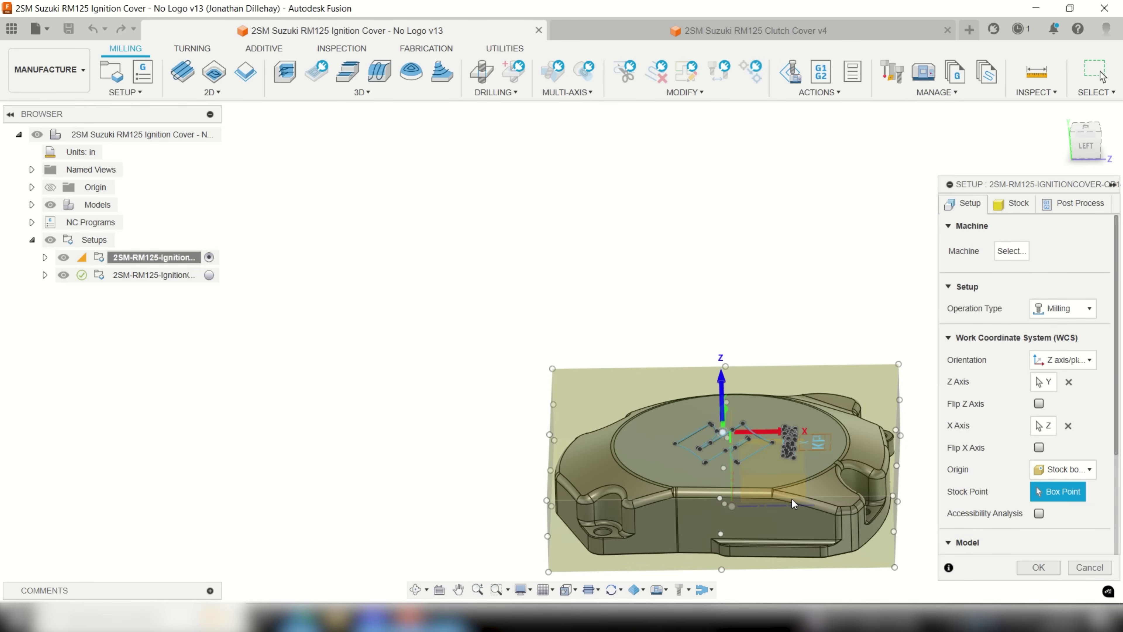
scroll(789, 523, up, 2)
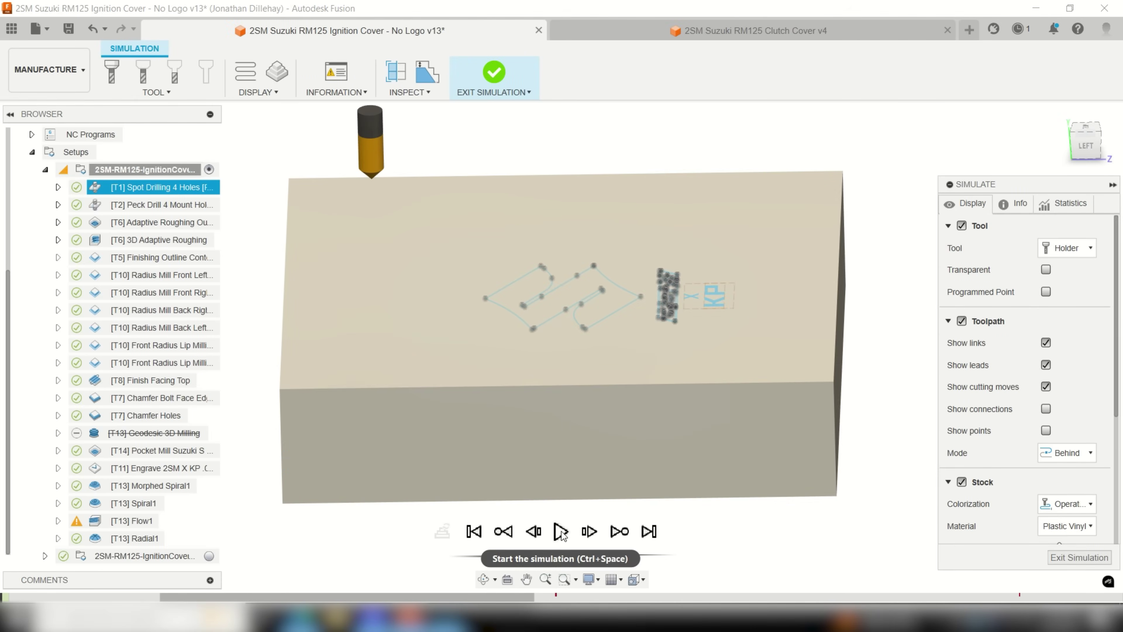
- Step the first setup's simulation ahead to the adaptive roughing operation
click(619, 531)
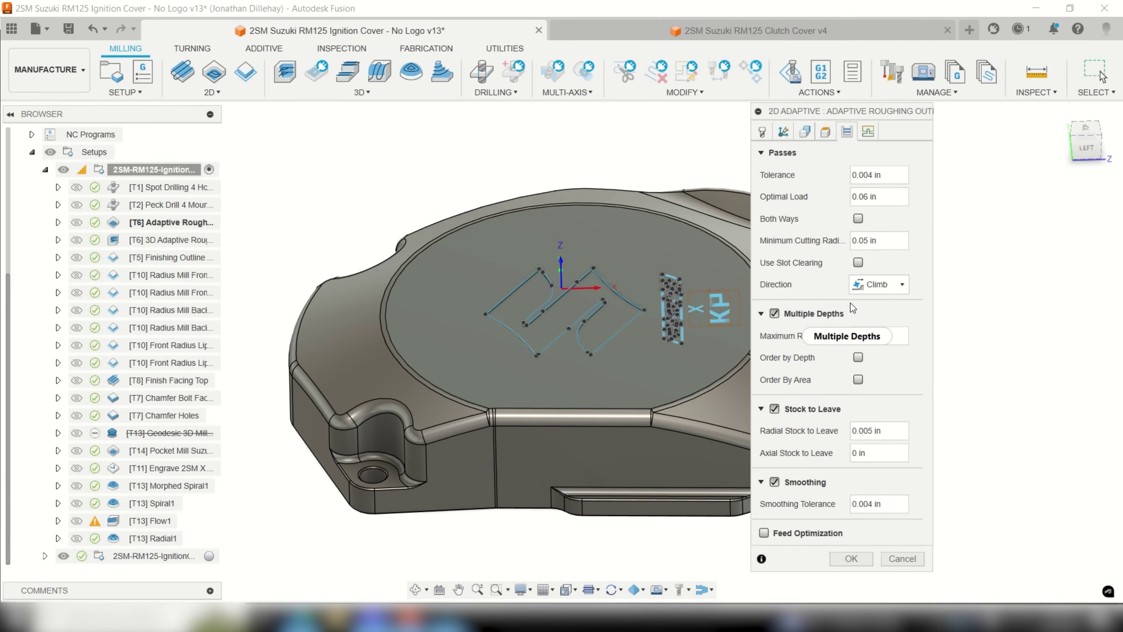
- Review the 2D adaptive roughing's pocket geometry and passes, cancel, and display [T6] 3D Adaptive Roughing
click(809, 132)
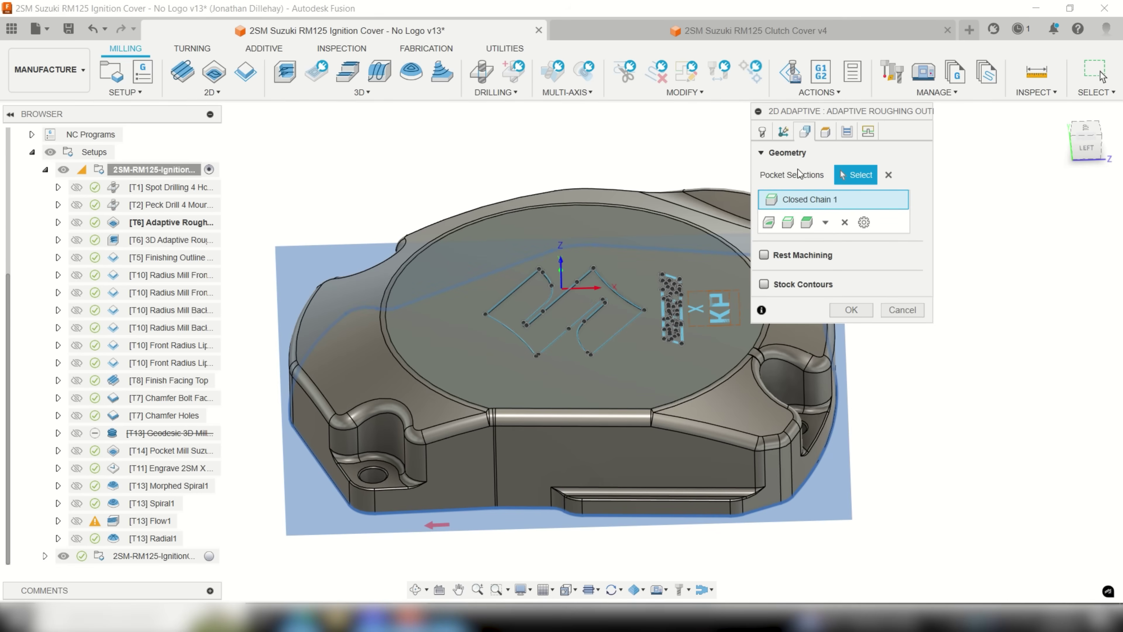
click(845, 132)
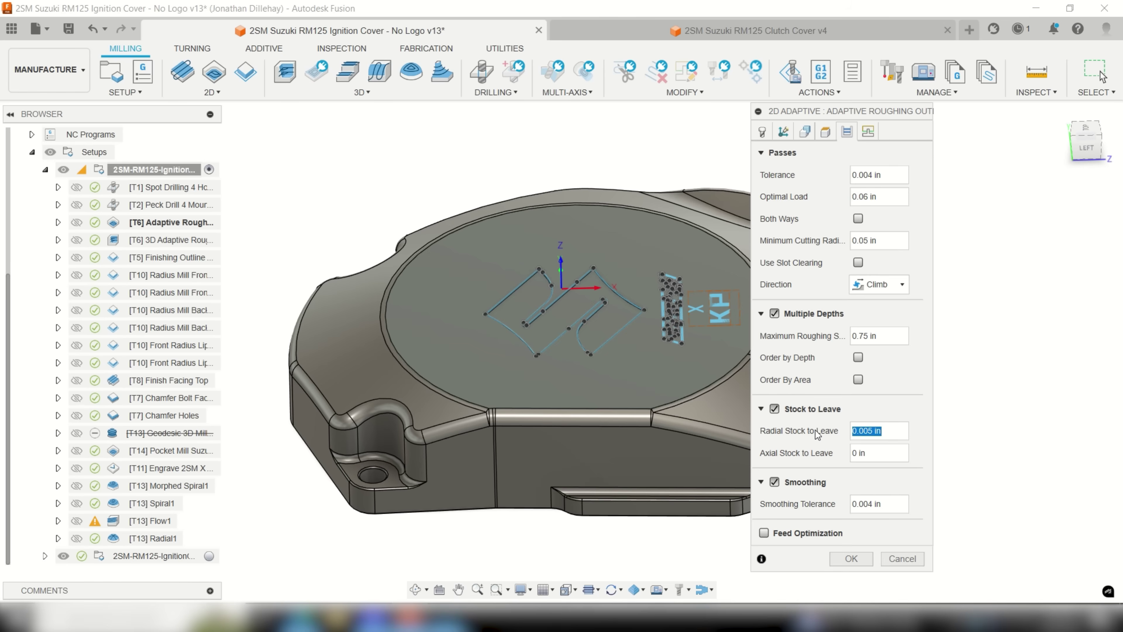
click(905, 561)
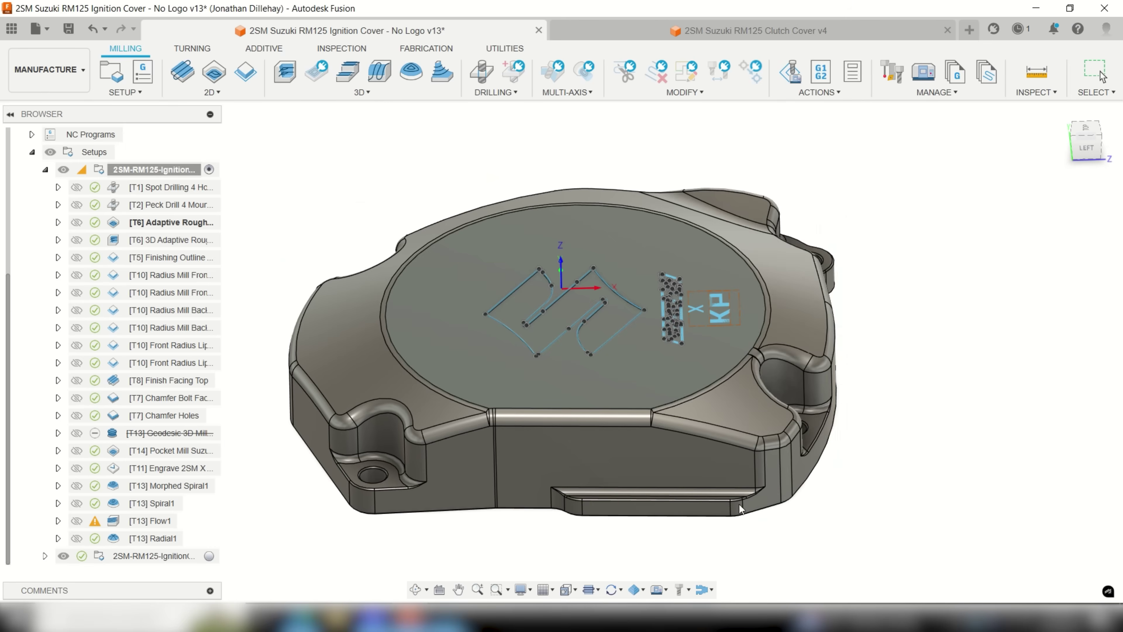
click(154, 242)
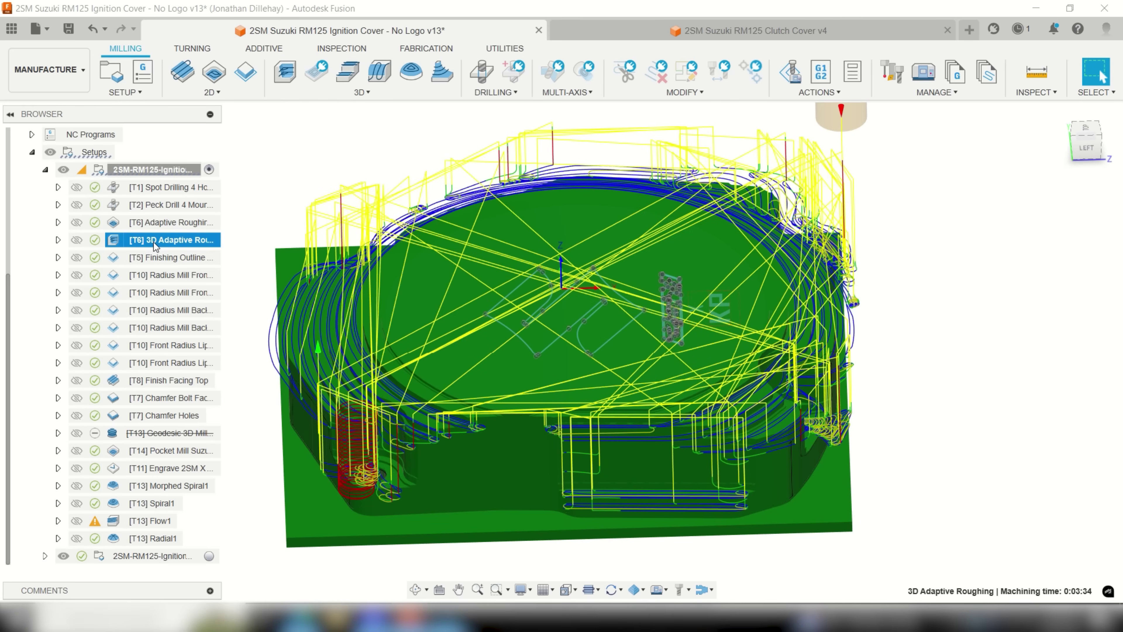
- Edit [T6] 3D Adaptive Roughing and view its pass and stepdown settings
right_click(154, 241)
click(181, 12)
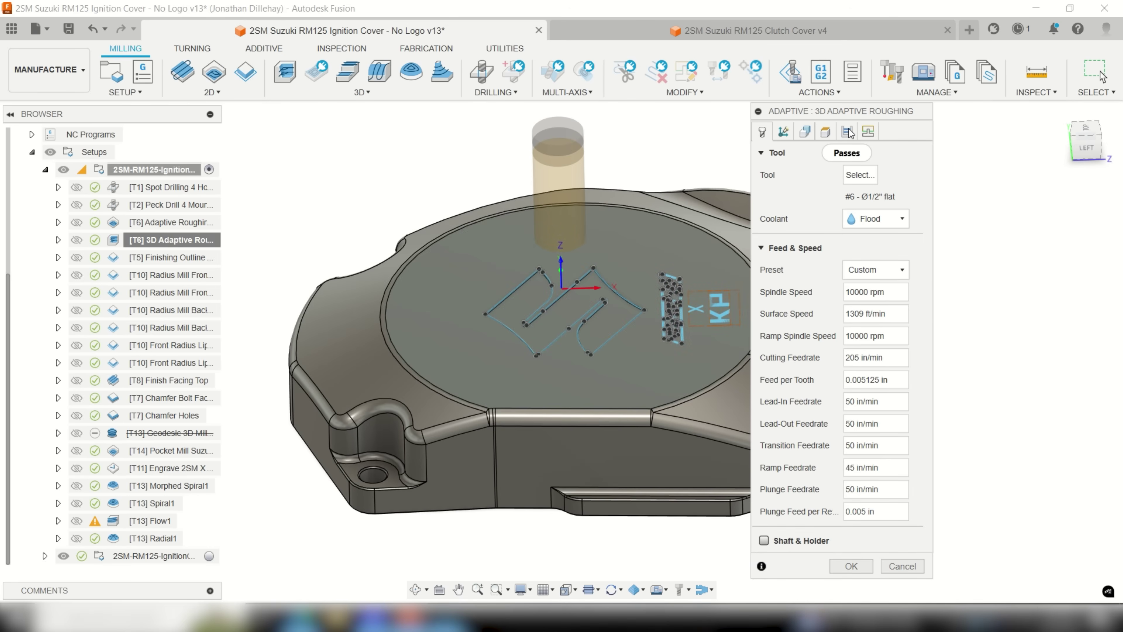
click(848, 132)
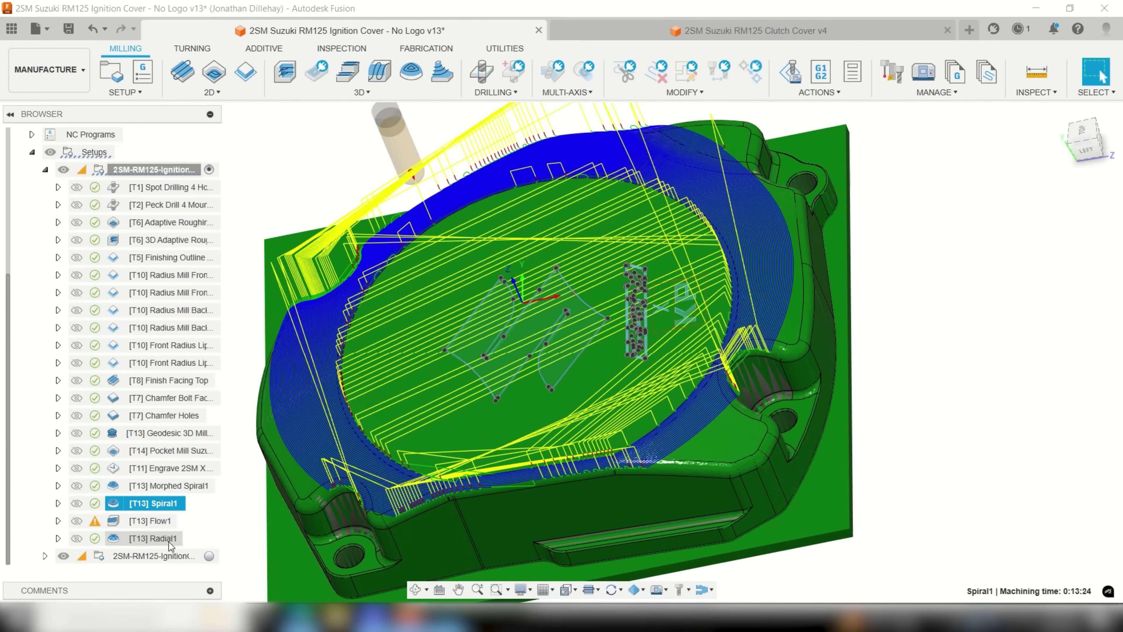
- Display the Radial1 and Morphed Spiral1 toolpaths, then open [T13] Geodesic 3D Milling's settings
click(171, 538)
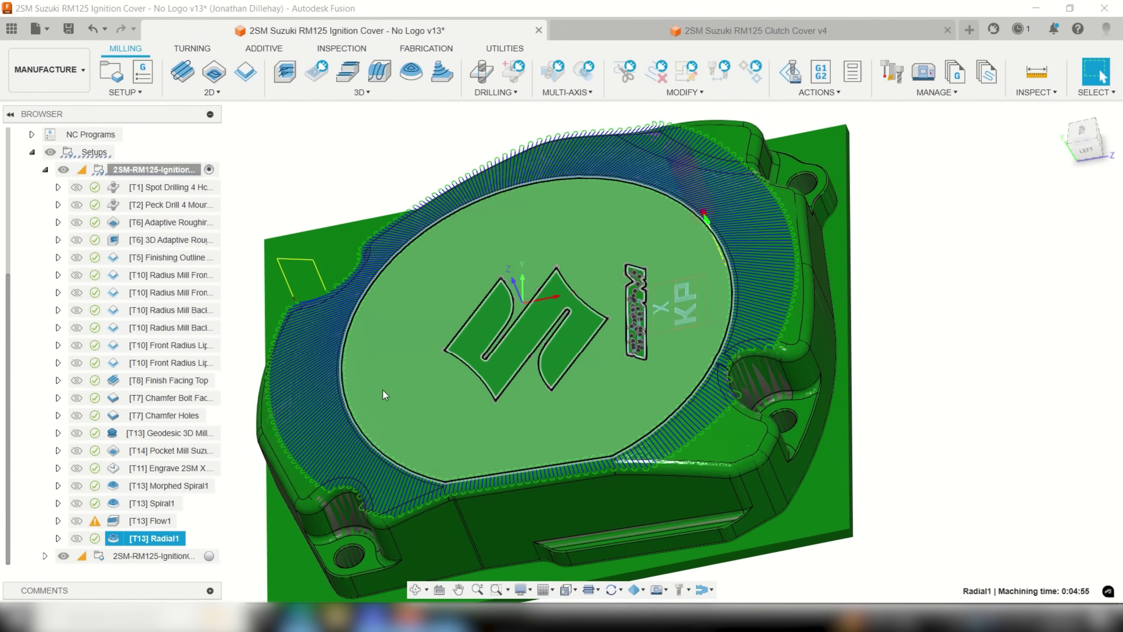
scroll(382, 393, up, 5)
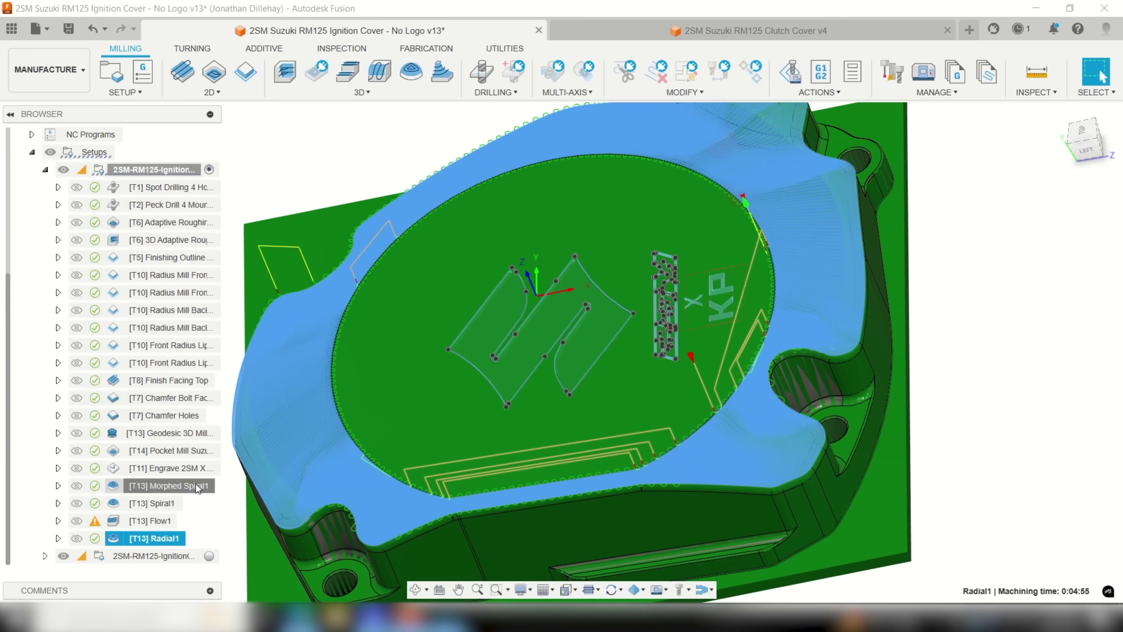
click(170, 485)
scroll(747, 375, up, 6)
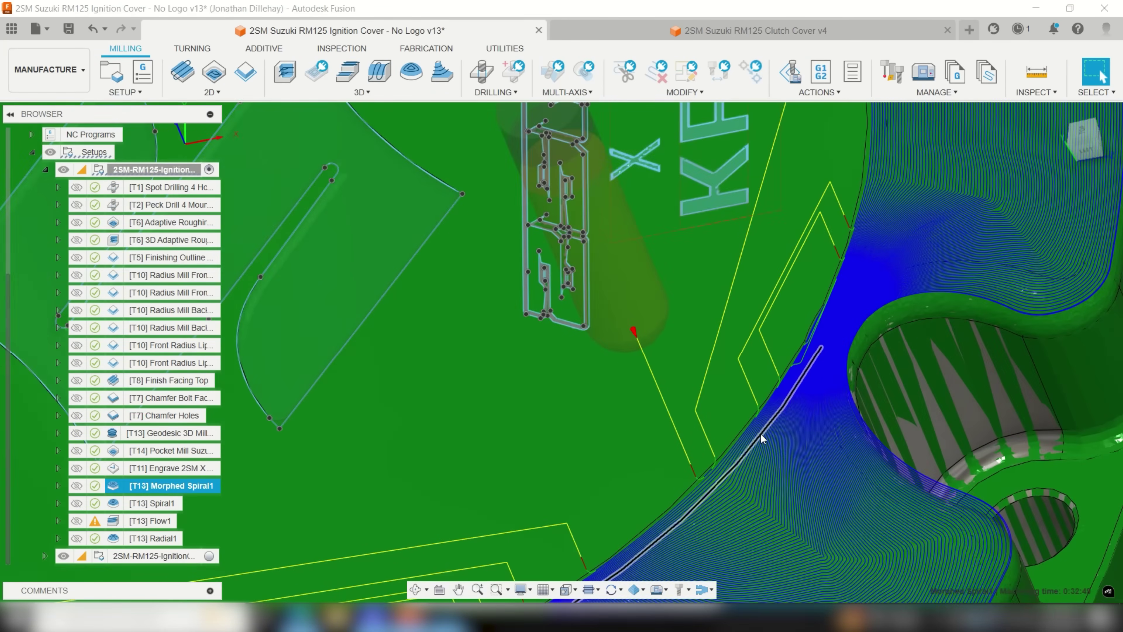
scroll(849, 441, down, 5)
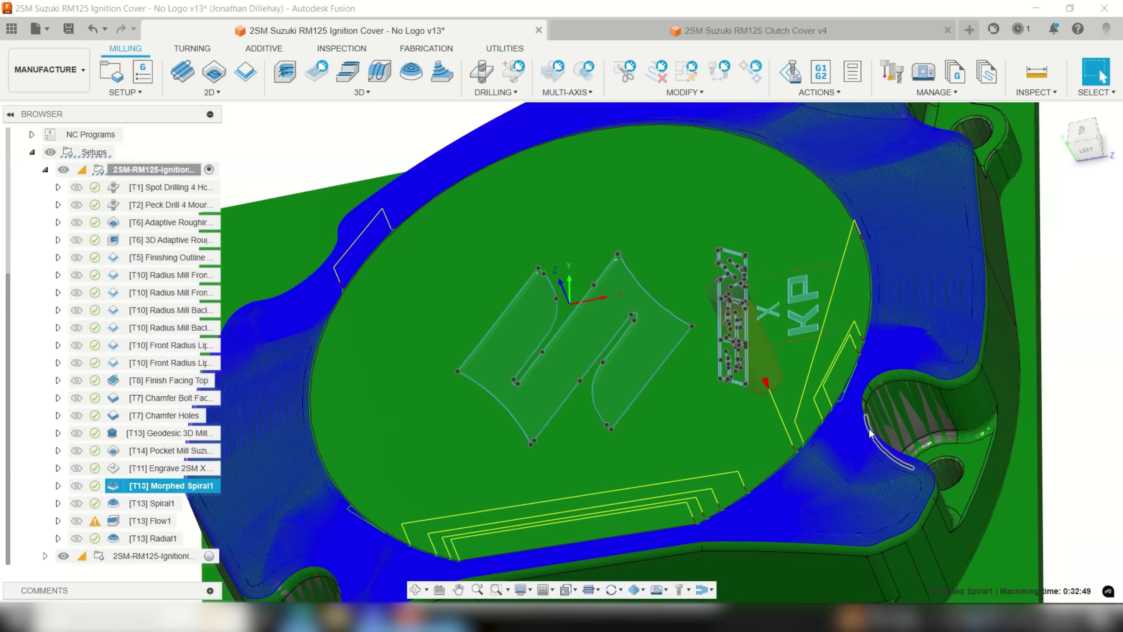
scroll(637, 389, up, 3)
scroll(398, 418, up, 3)
scroll(512, 419, down, 5)
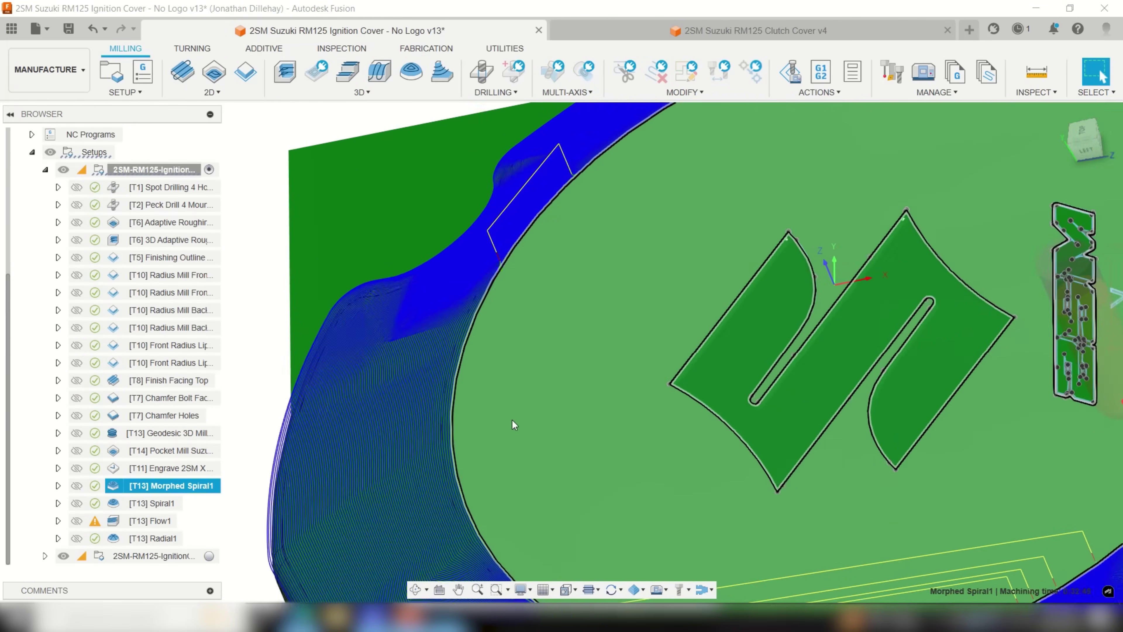
scroll(687, 412, up, 2)
scroll(721, 421, down, 2)
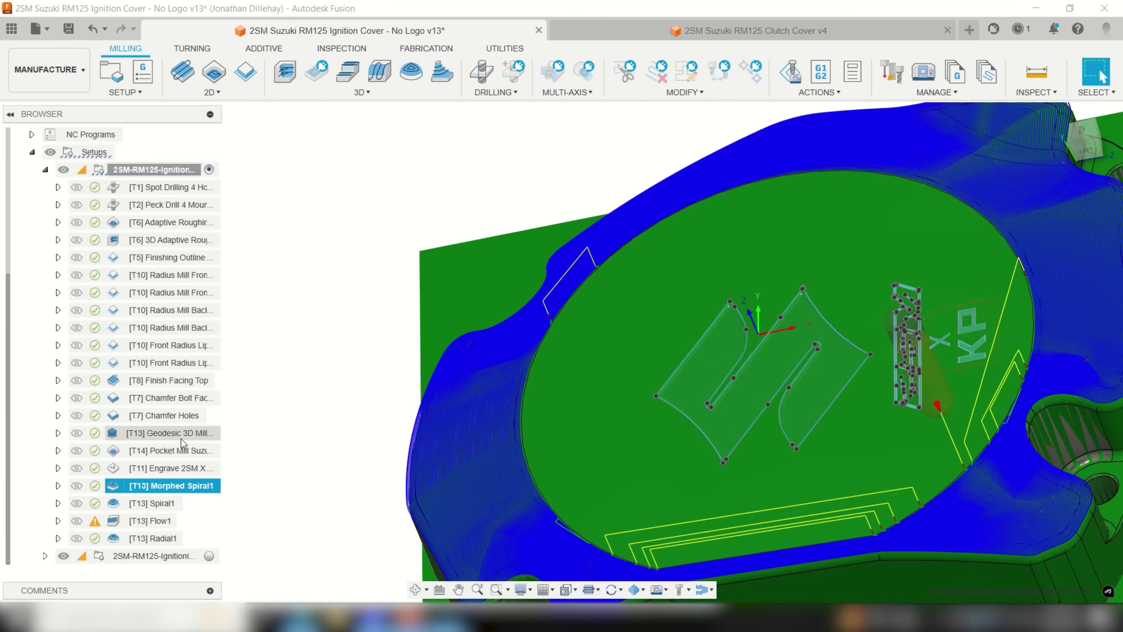
double_click(193, 439)
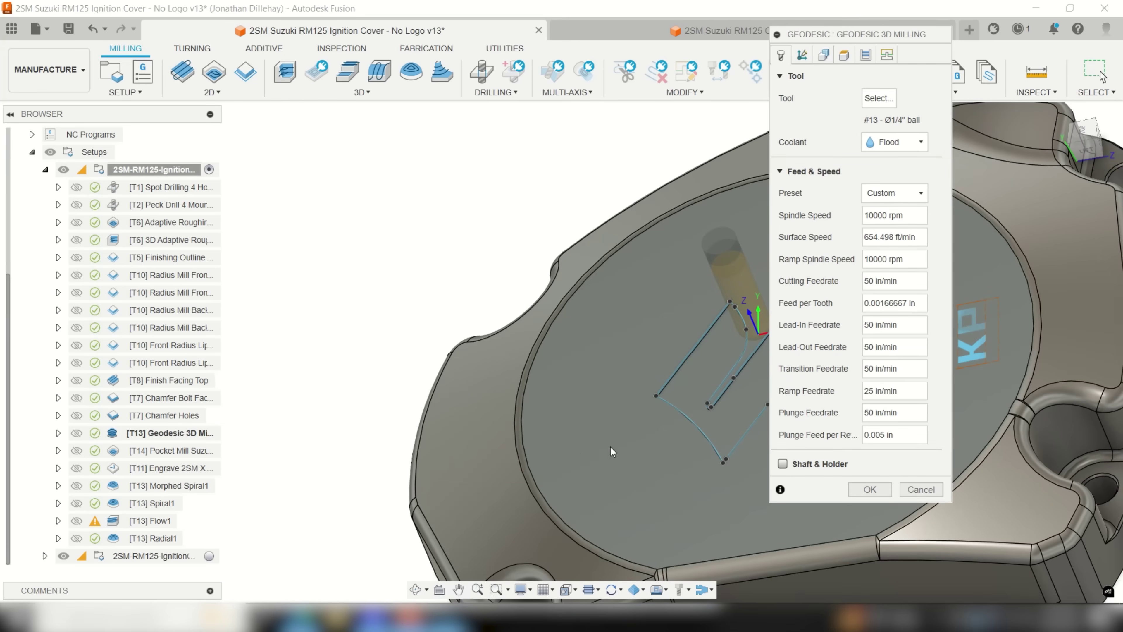
- Cancel the Geodesic settings and inspect its toolpath from oblique side and top views
click(913, 490)
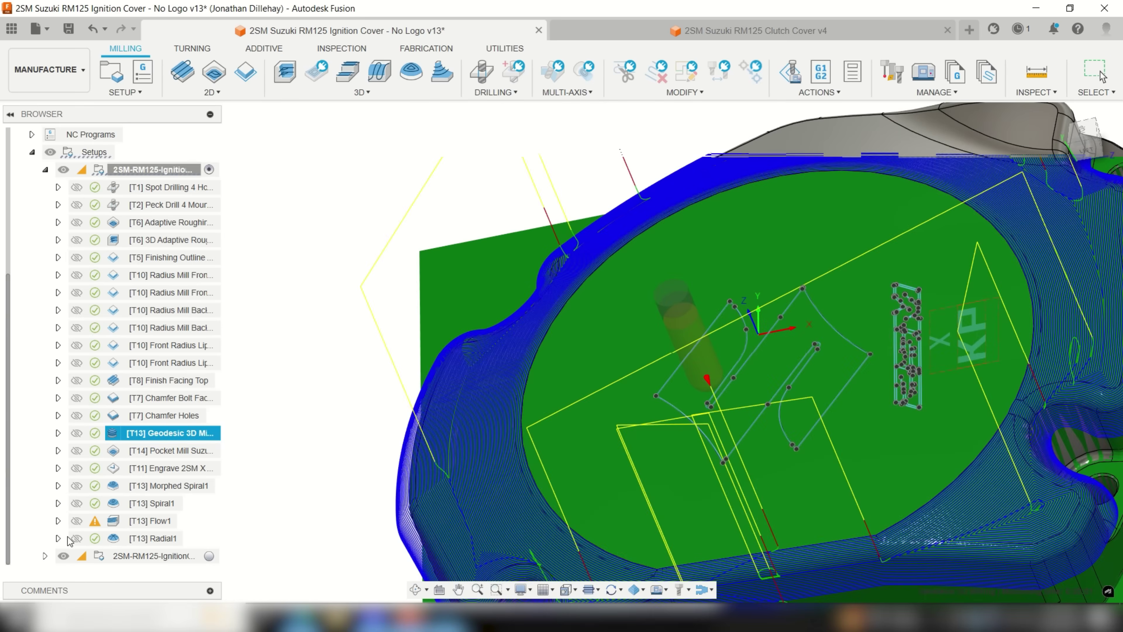
scroll(614, 402, down, 3)
scroll(891, 472, up, 8)
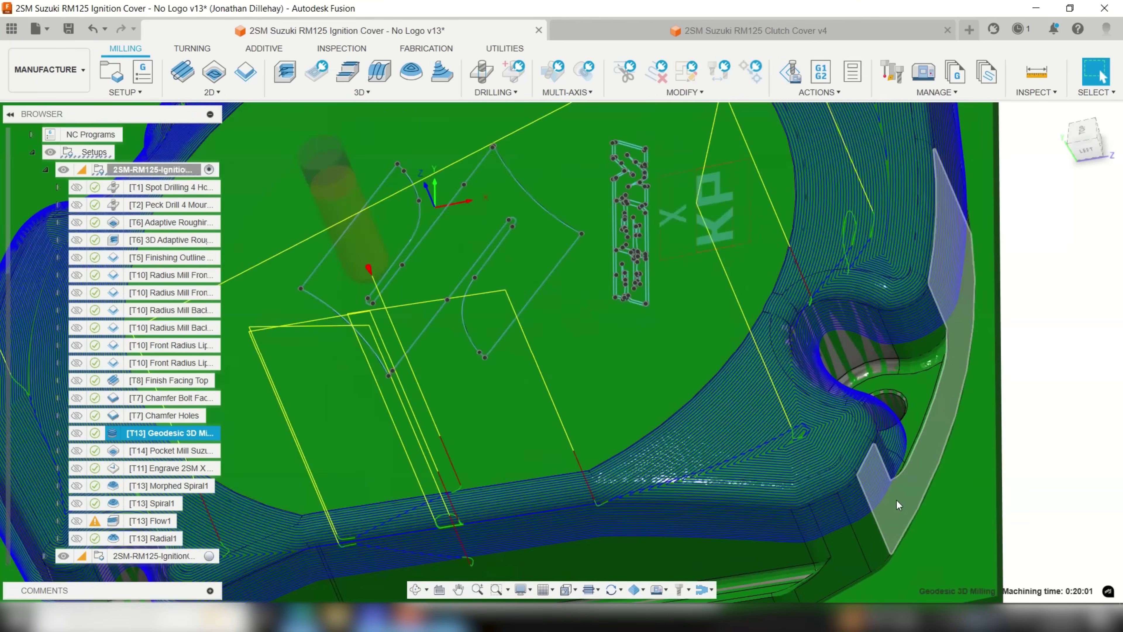
shift+middle_drag(941, 386, 815, 296)
scroll(863, 175, up, 10)
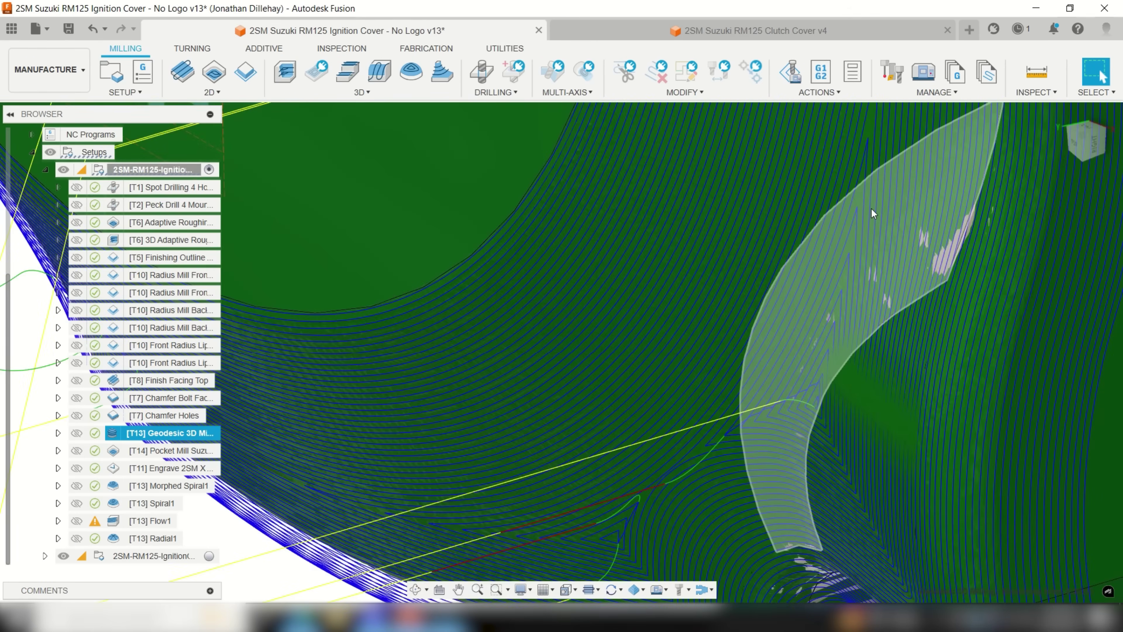
scroll(871, 208, down, 10)
shift+middle_drag(797, 221, 652, 265)
scroll(649, 266, up, 8)
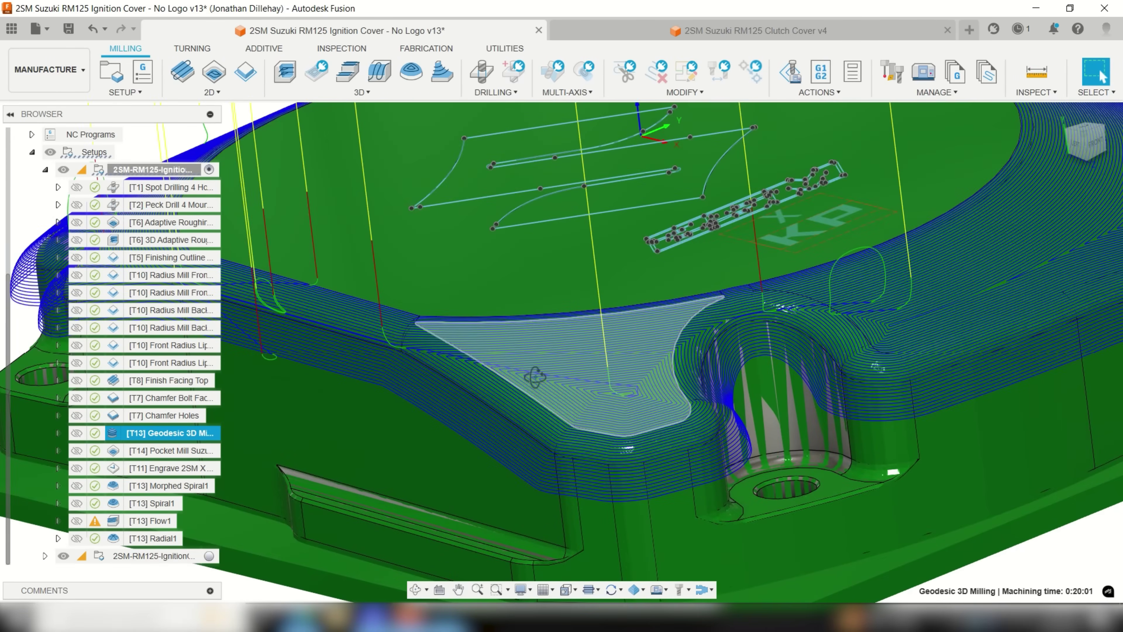
scroll(539, 392, up, 10)
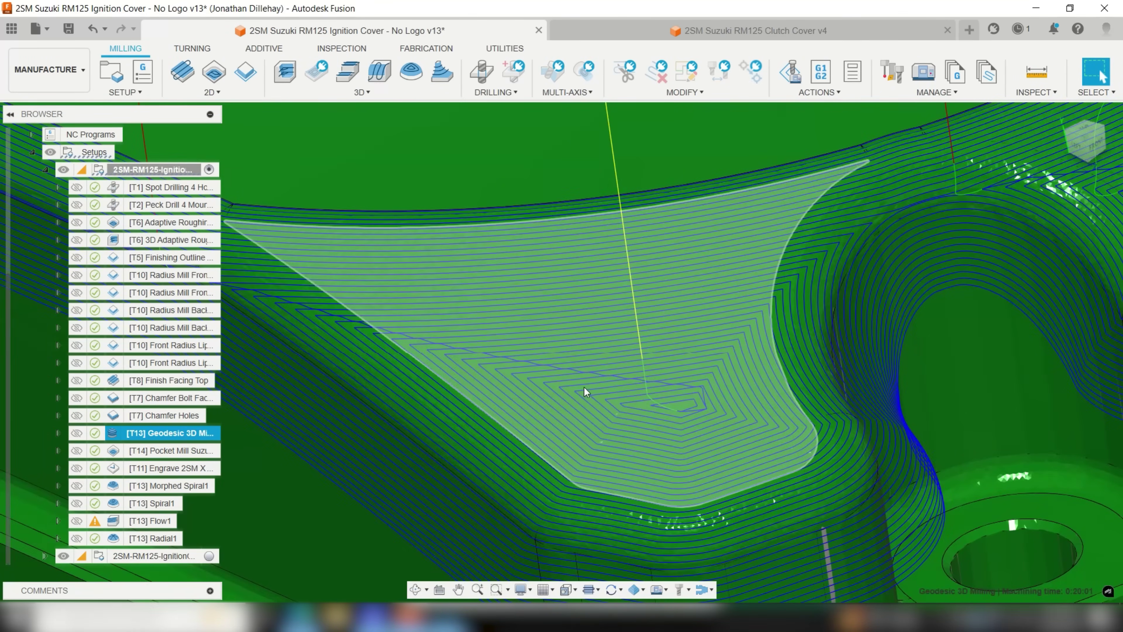
scroll(585, 387, down, 10)
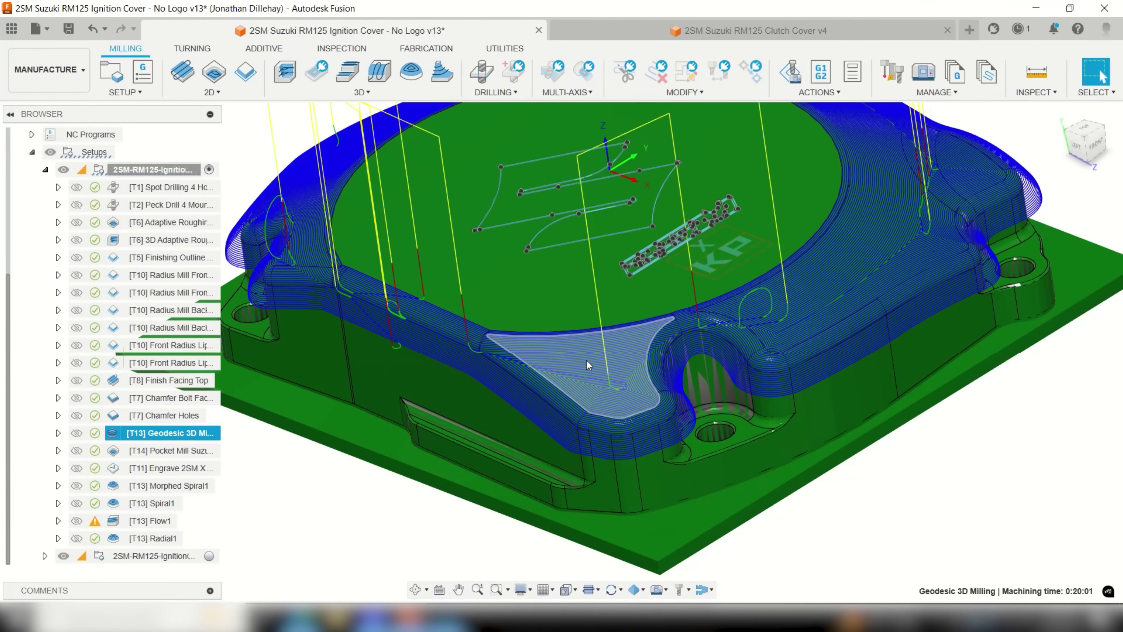
- Set the Geodesic 3D Milling pass Direction to One way
right_click(197, 434)
click(303, 9)
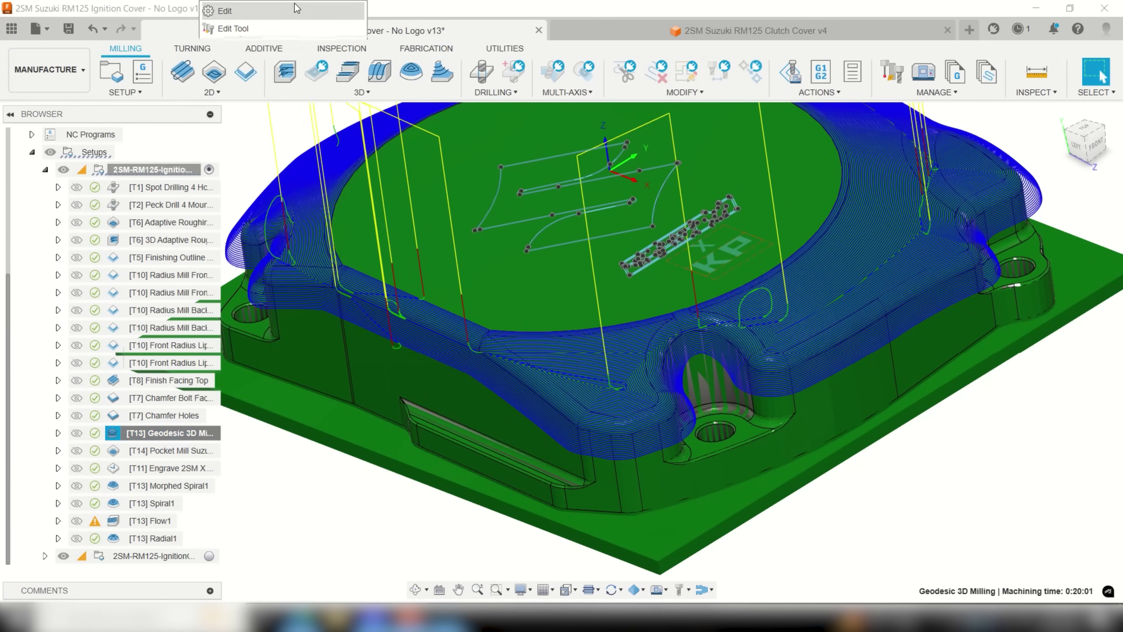
click(865, 55)
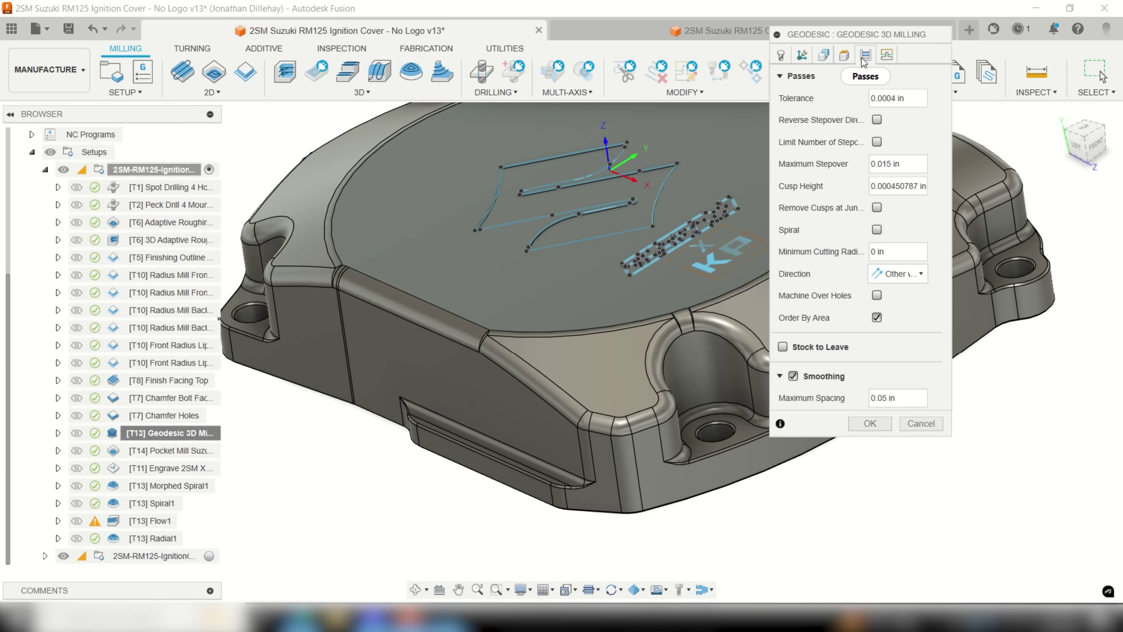
click(918, 279)
click(918, 295)
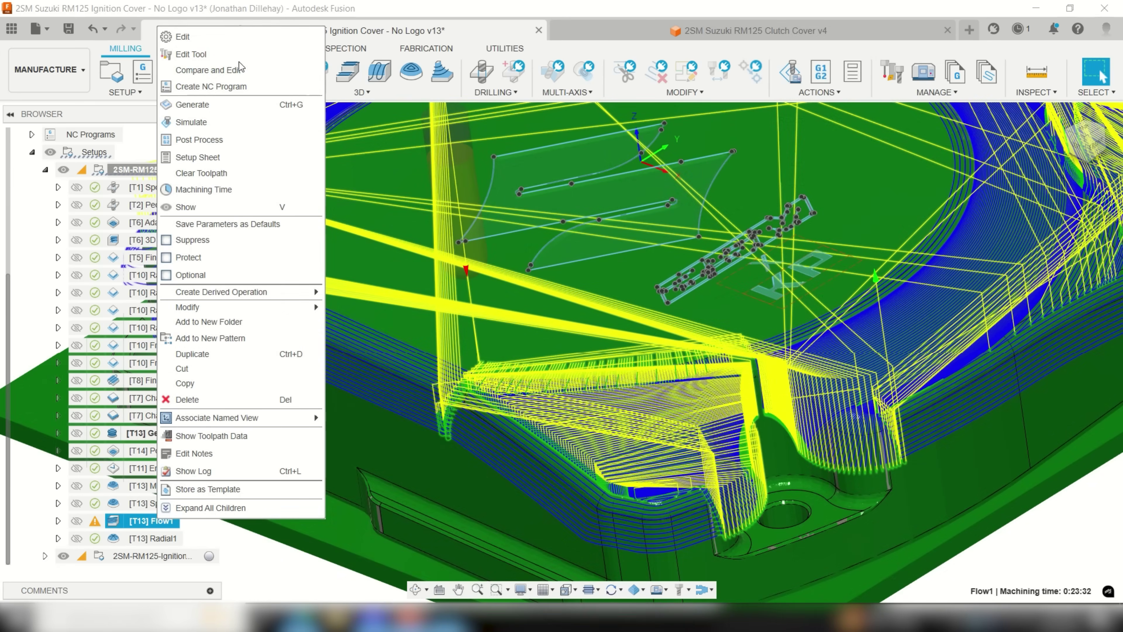
- Review Flow1's pass settings and accept them to generate the Flow1 toolpath
click(233, 39)
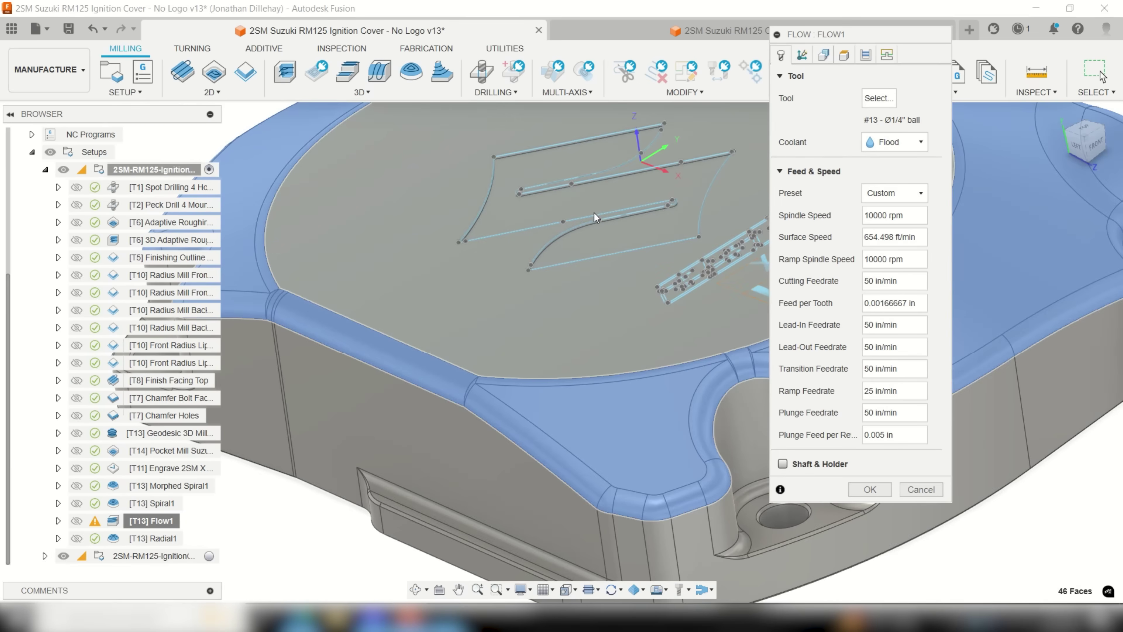
scroll(594, 212, down, 5)
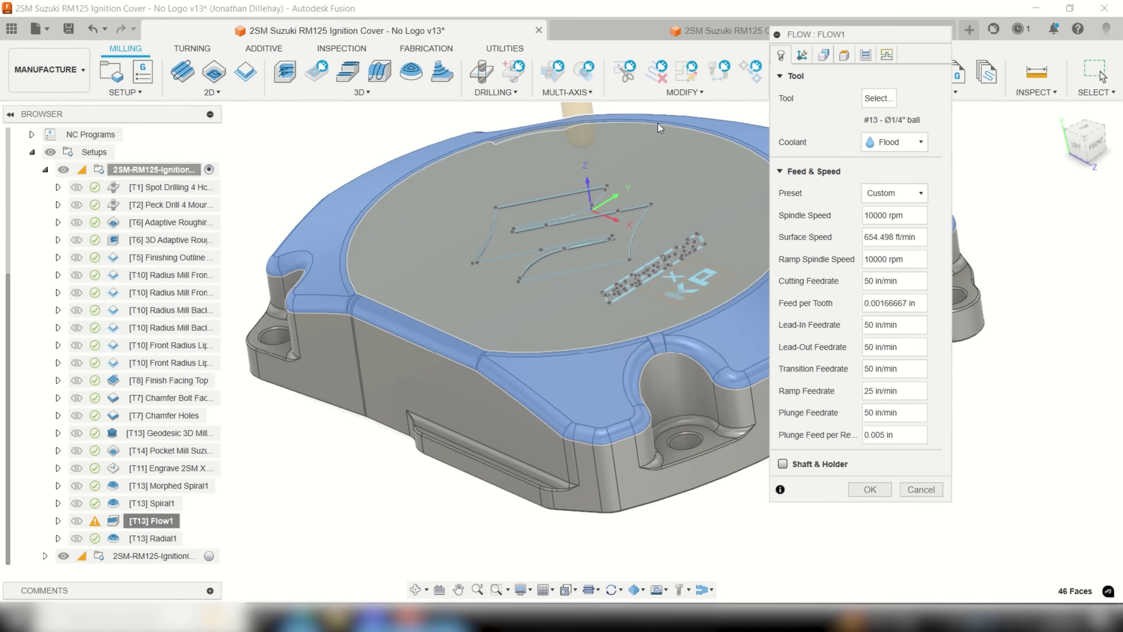
click(866, 57)
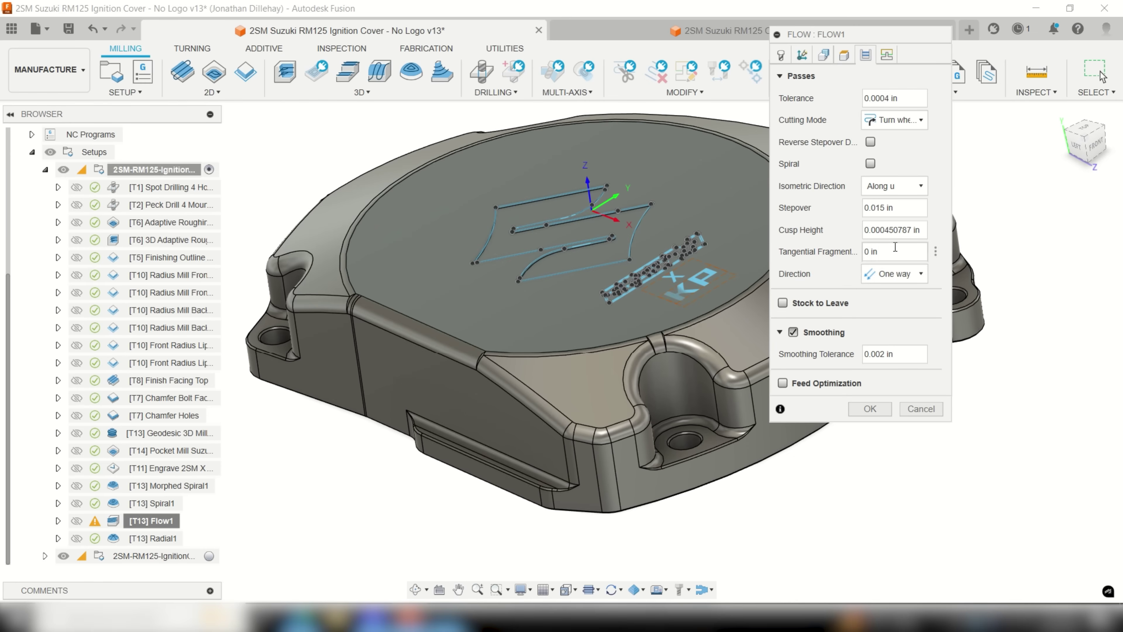
click(854, 410)
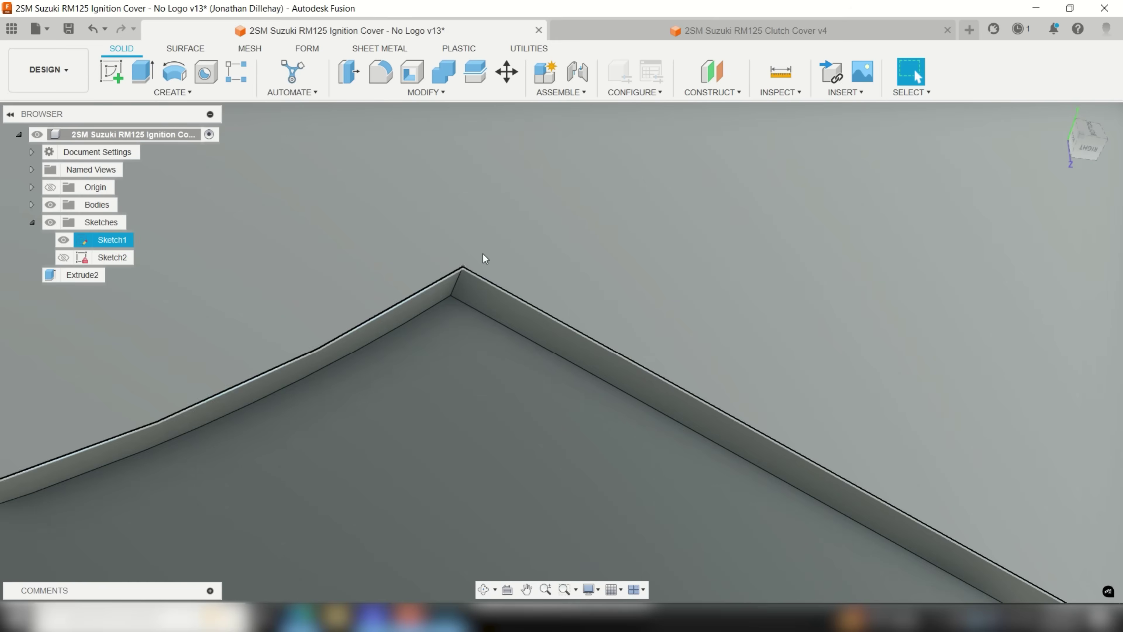
shift+middle_drag(481, 263, 438, 411)
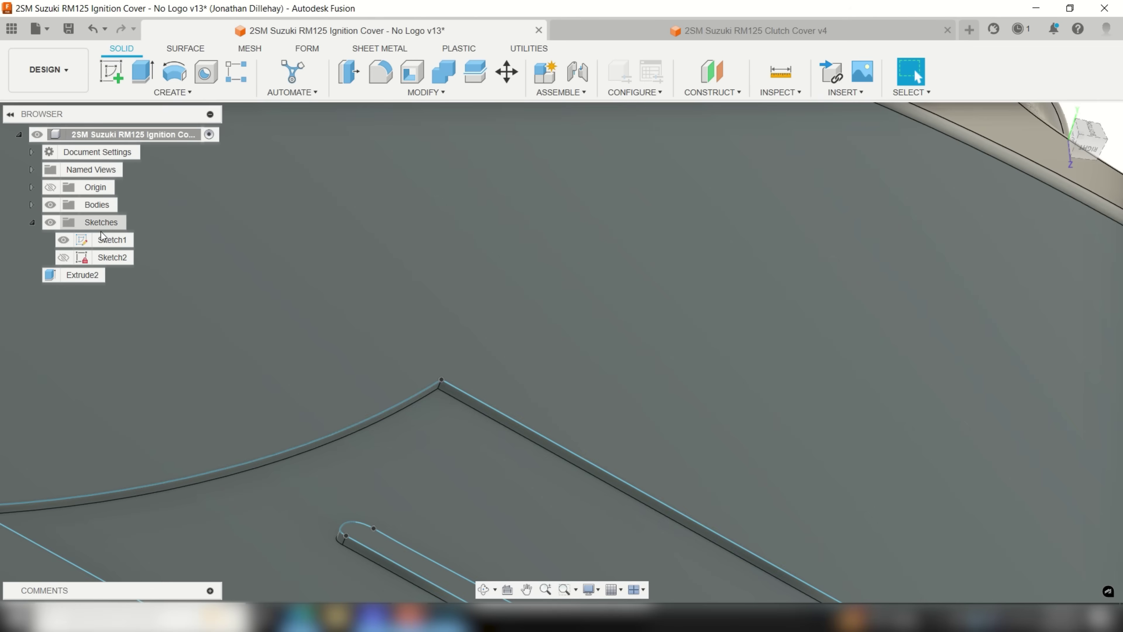
right_click(104, 239)
click(171, 327)
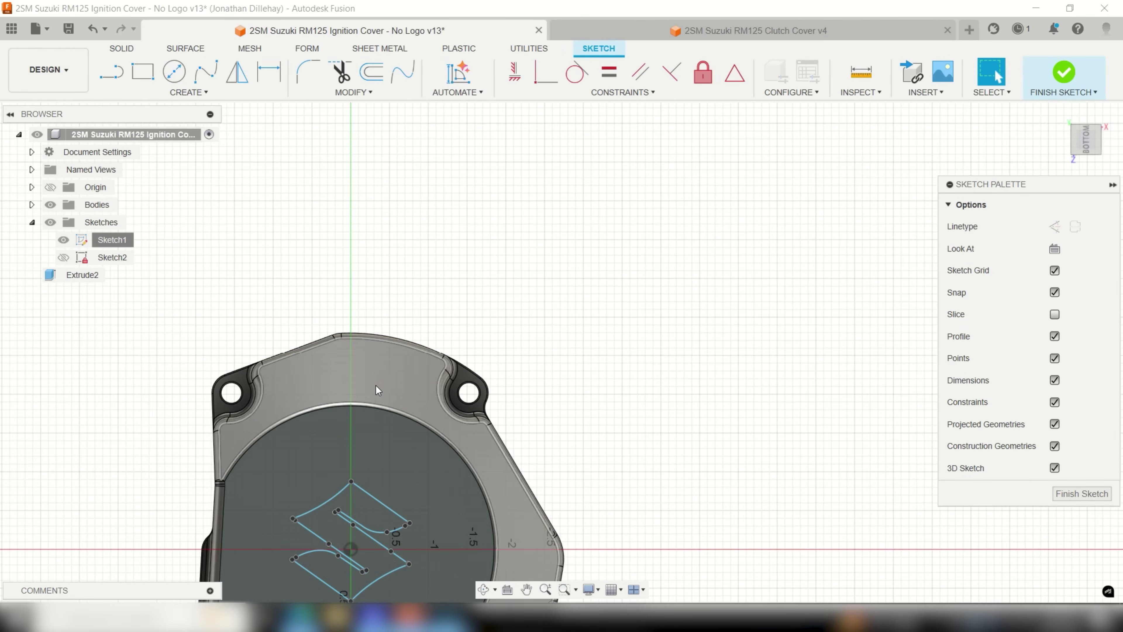
scroll(338, 500, up, 5)
scroll(332, 487, up, 3)
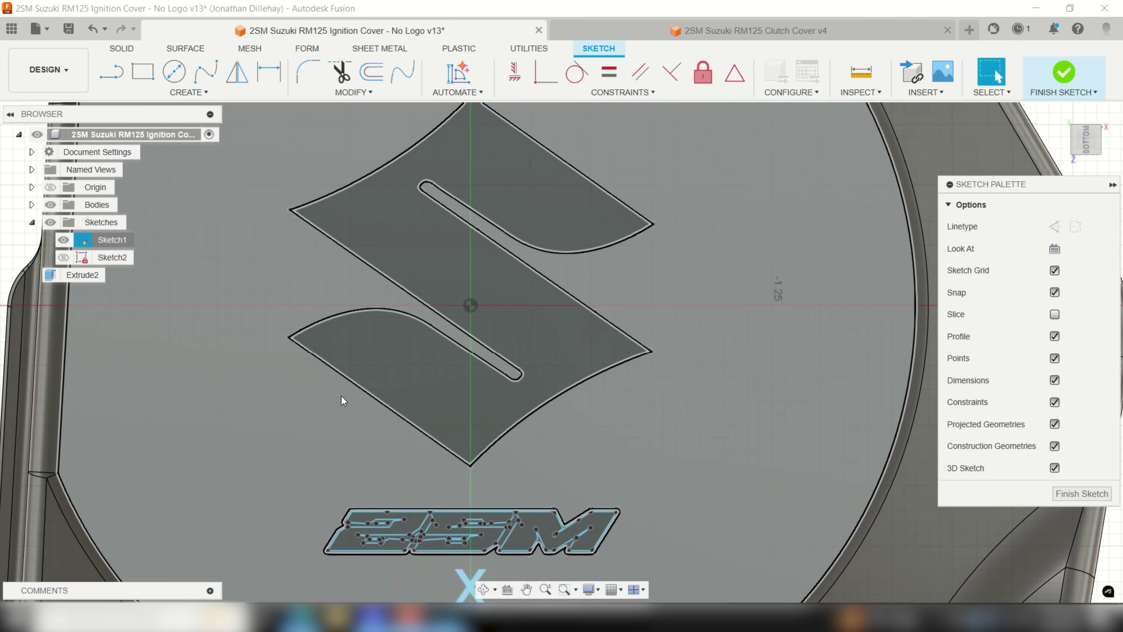
mouse_move(347, 390)
shift+middle_down()
mouse_move(416, 197)
mouse_move(445, 242)
shift+middle_up()
scroll(444, 241, up, 3)
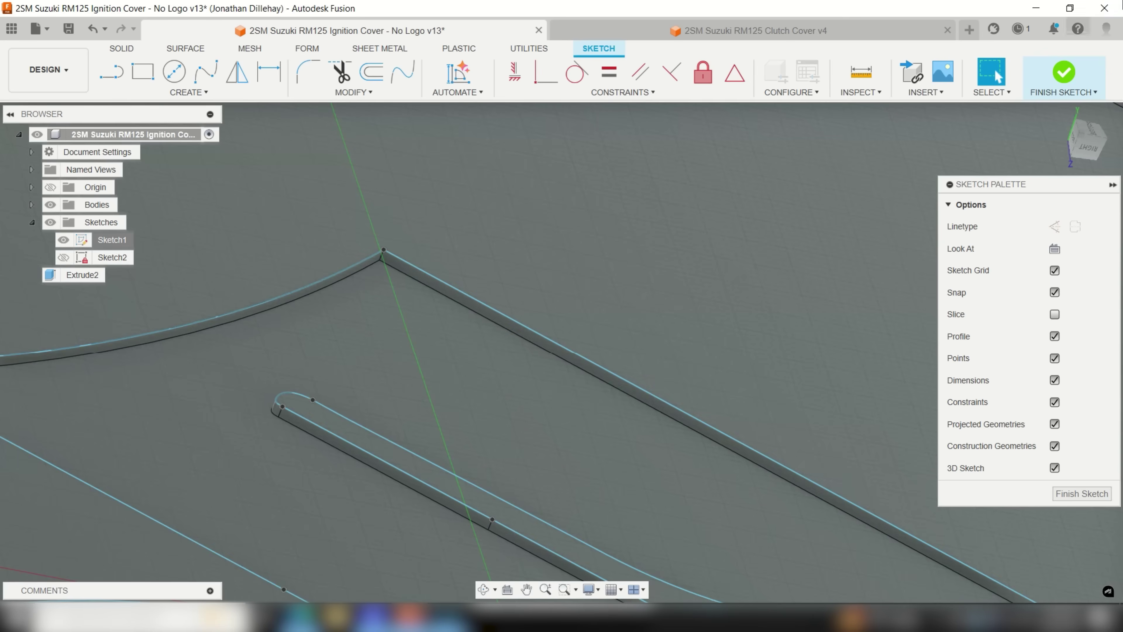
click(1065, 72)
scroll(360, 363, down, 3)
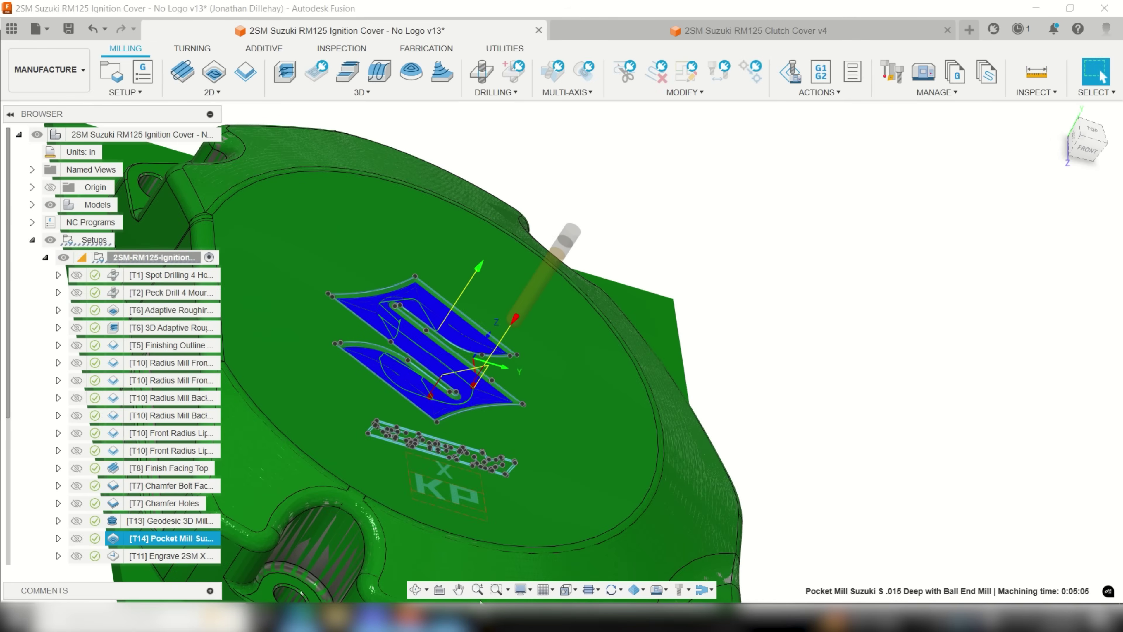
- Create a 2D Pocket operation using the #13 1/4" ball end mill
click(212, 93)
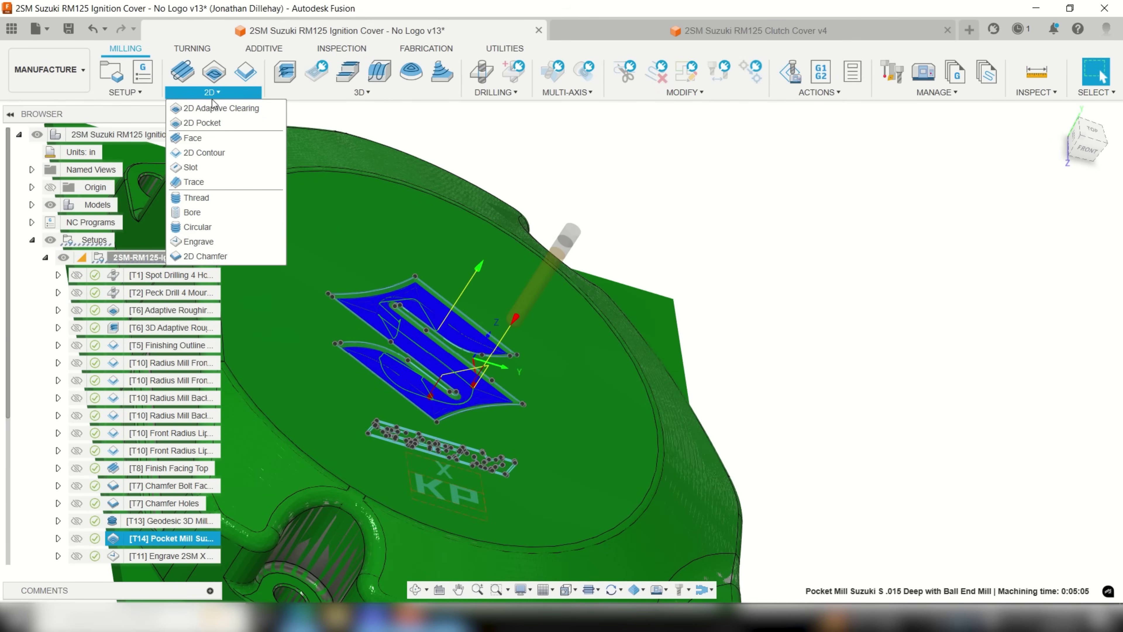
click(213, 123)
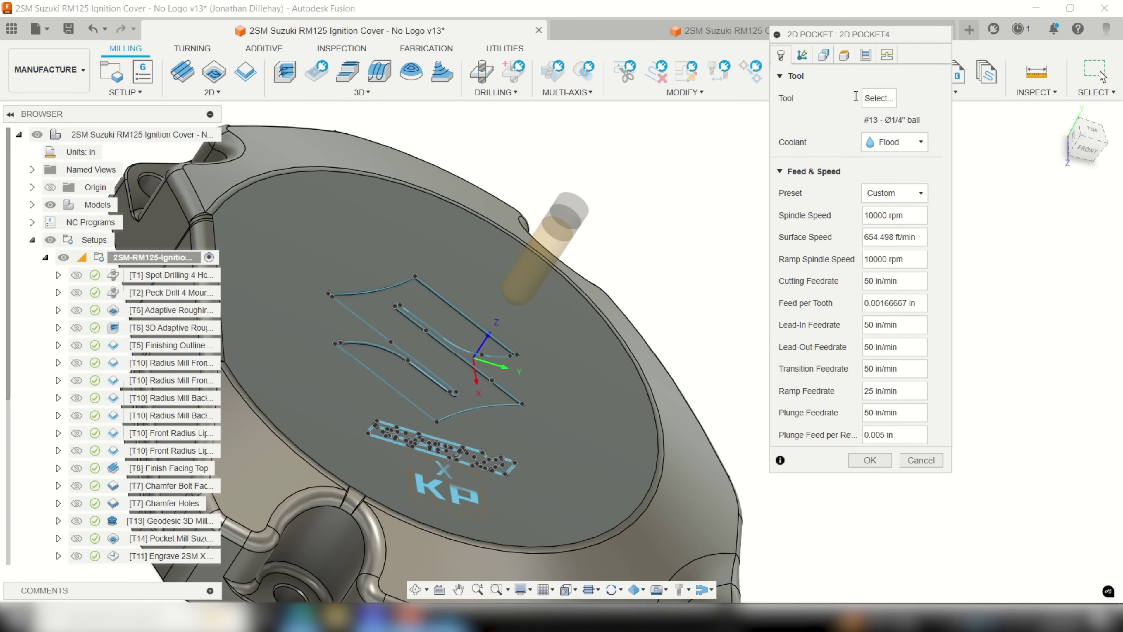
click(878, 98)
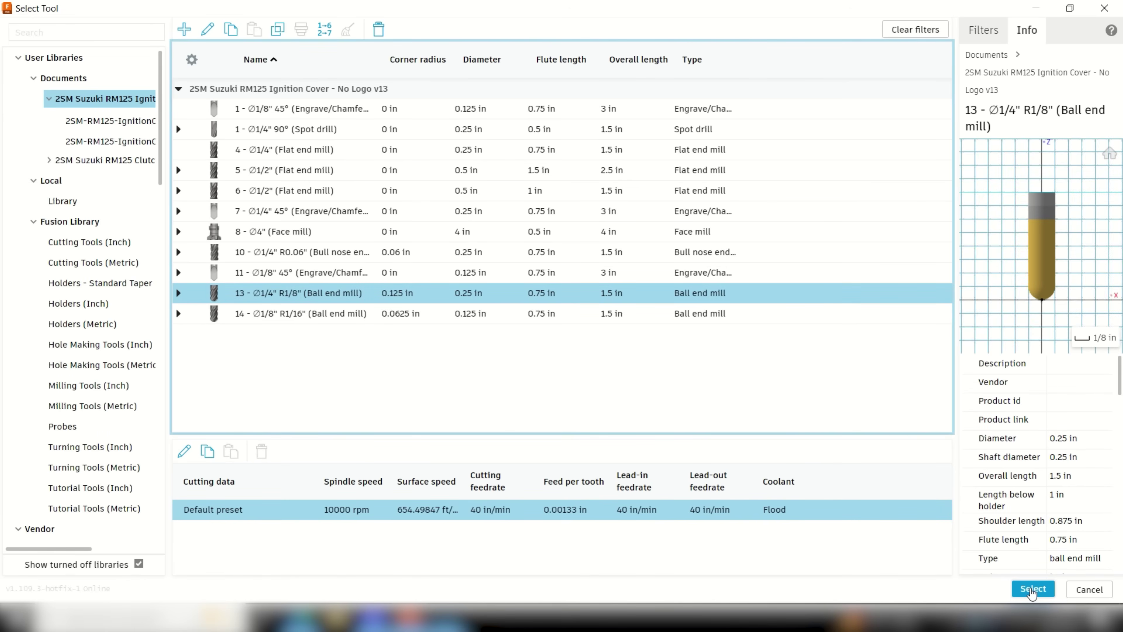
click(1032, 589)
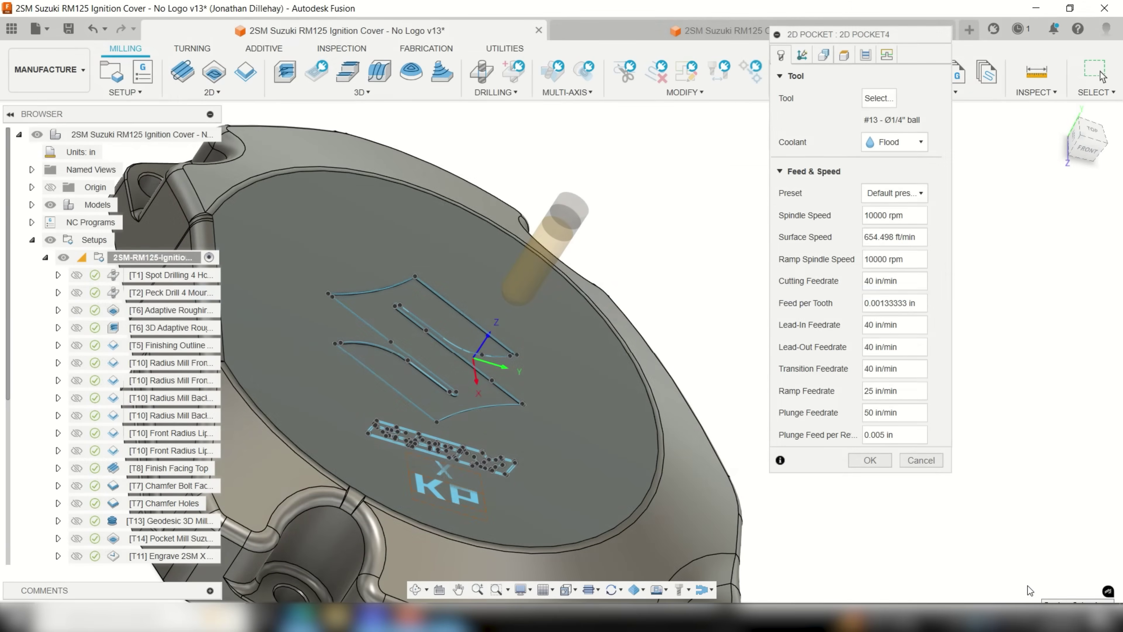
- Select the Suzuki logo face as the pocket geometry
click(824, 56)
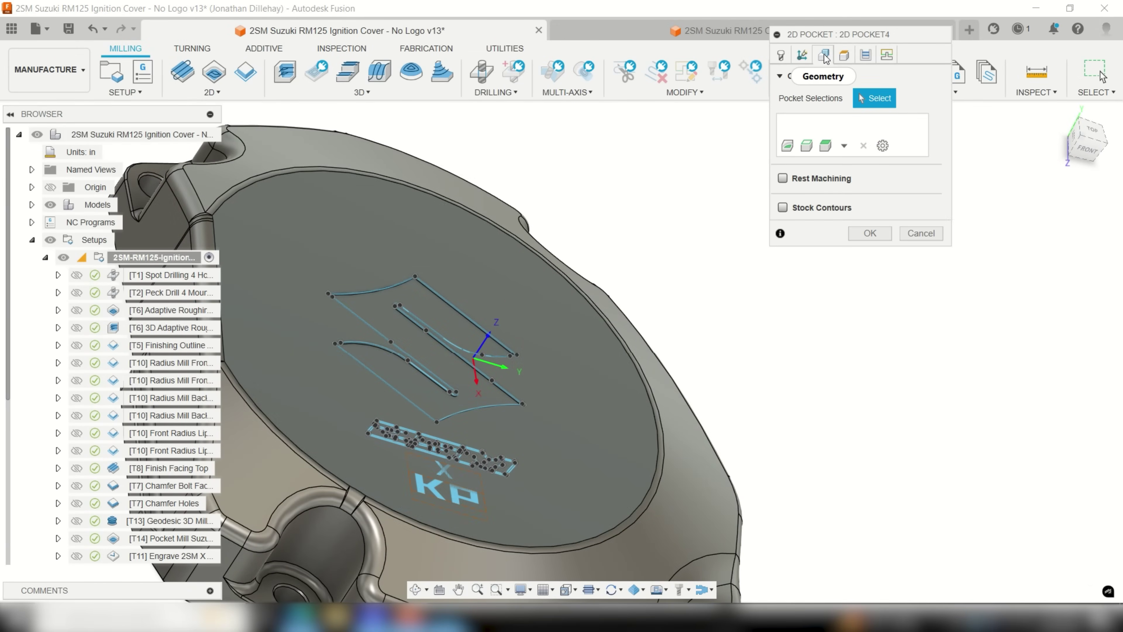
click(787, 146)
scroll(414, 295, up, 3)
scroll(407, 292, up, 5)
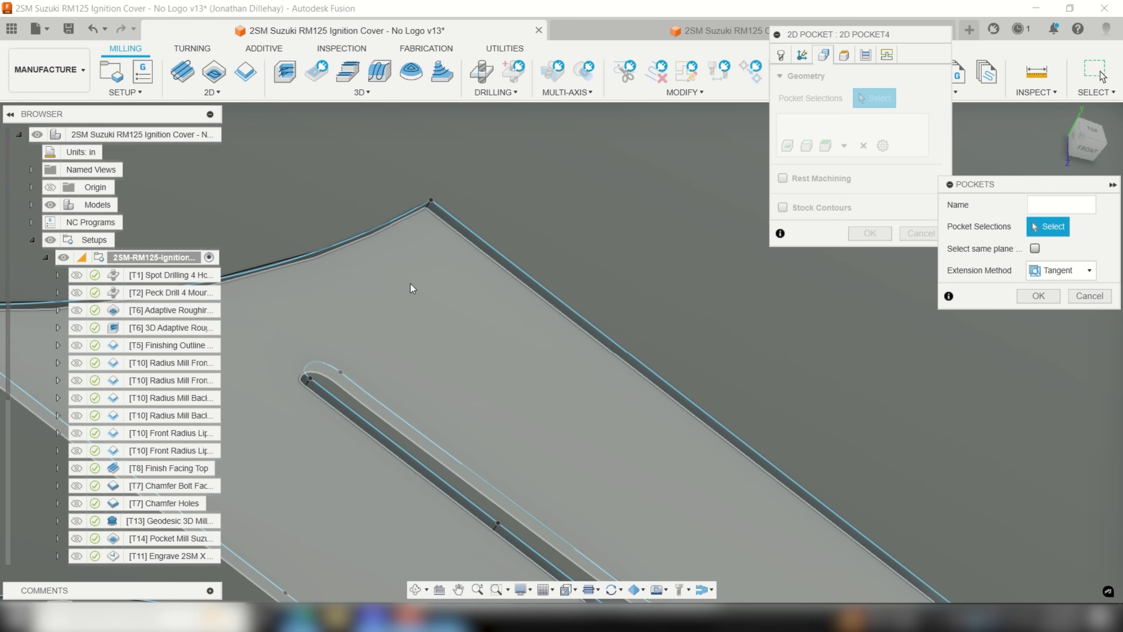
click(415, 274)
scroll(424, 279, down, 3)
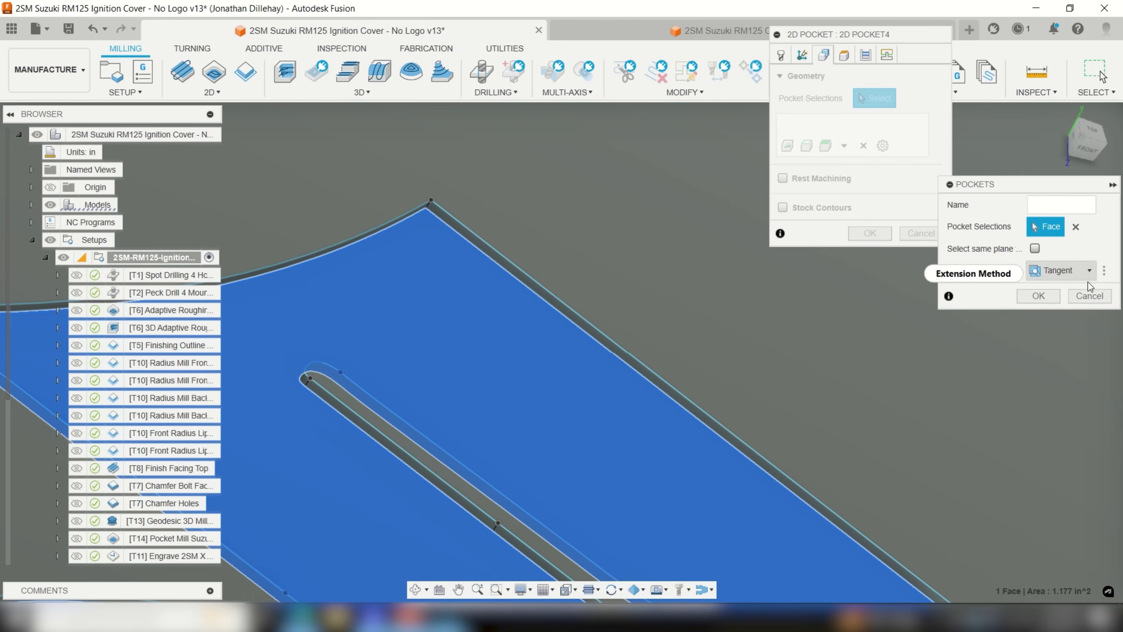
click(1038, 295)
click(866, 55)
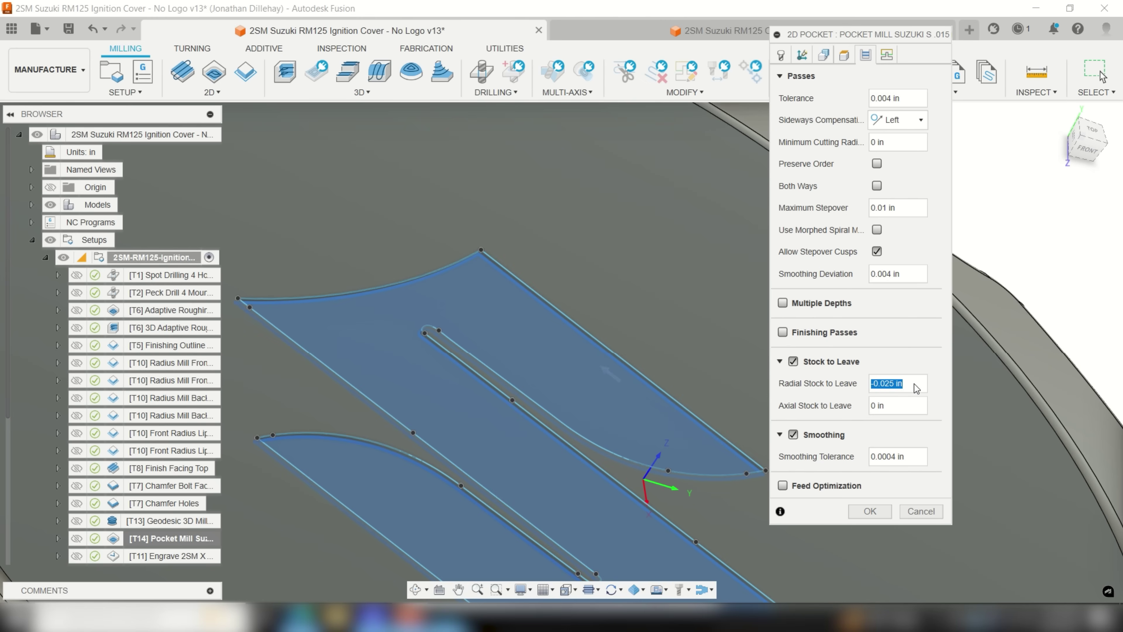
click(793, 361)
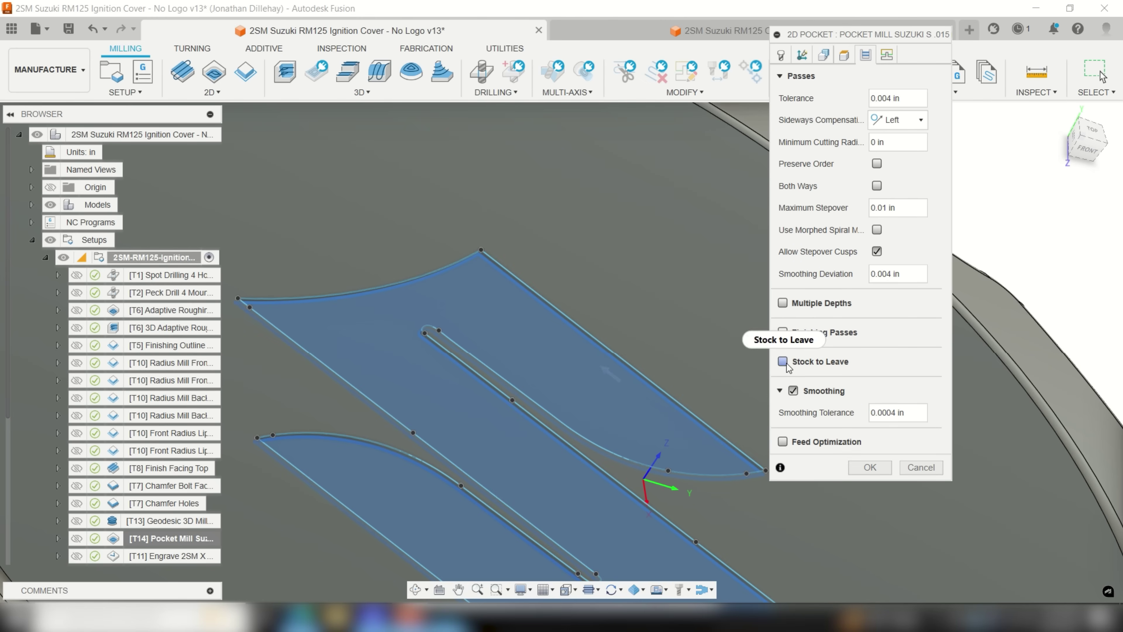
click(783, 362)
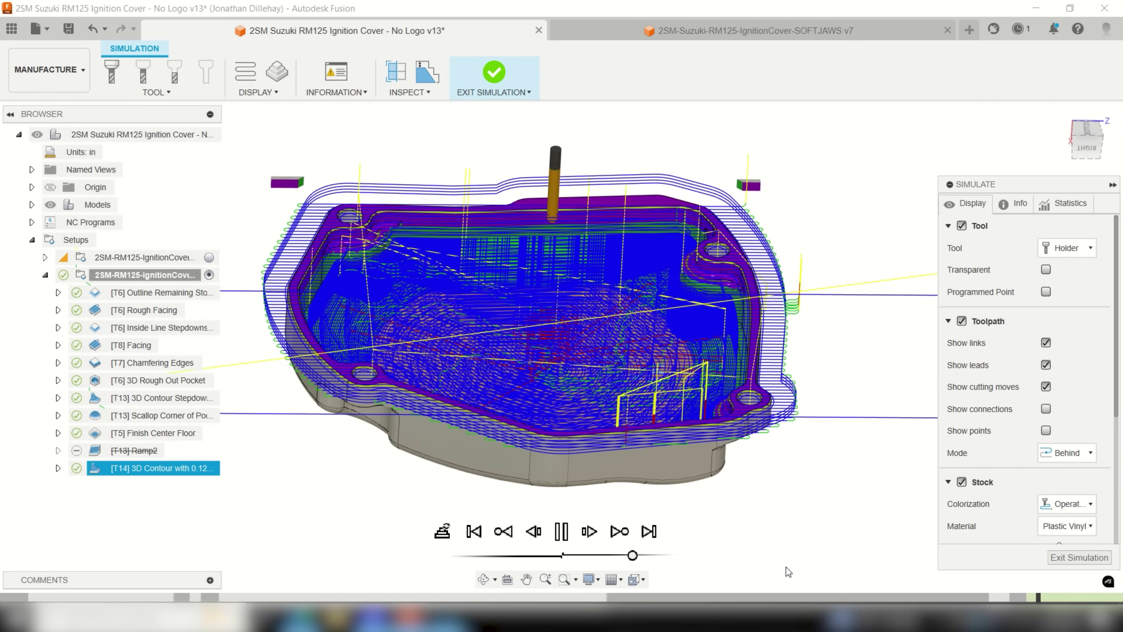
- Leave the simulation and open the OP2 setup's settings for editing
key(Escape)
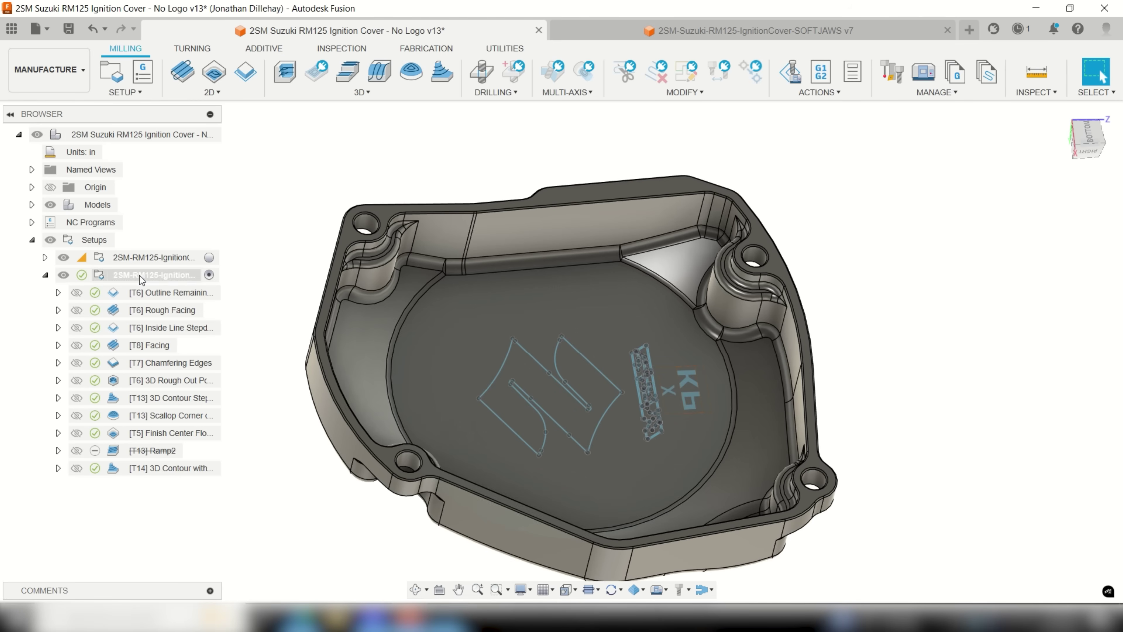
click(140, 274)
right_click(140, 274)
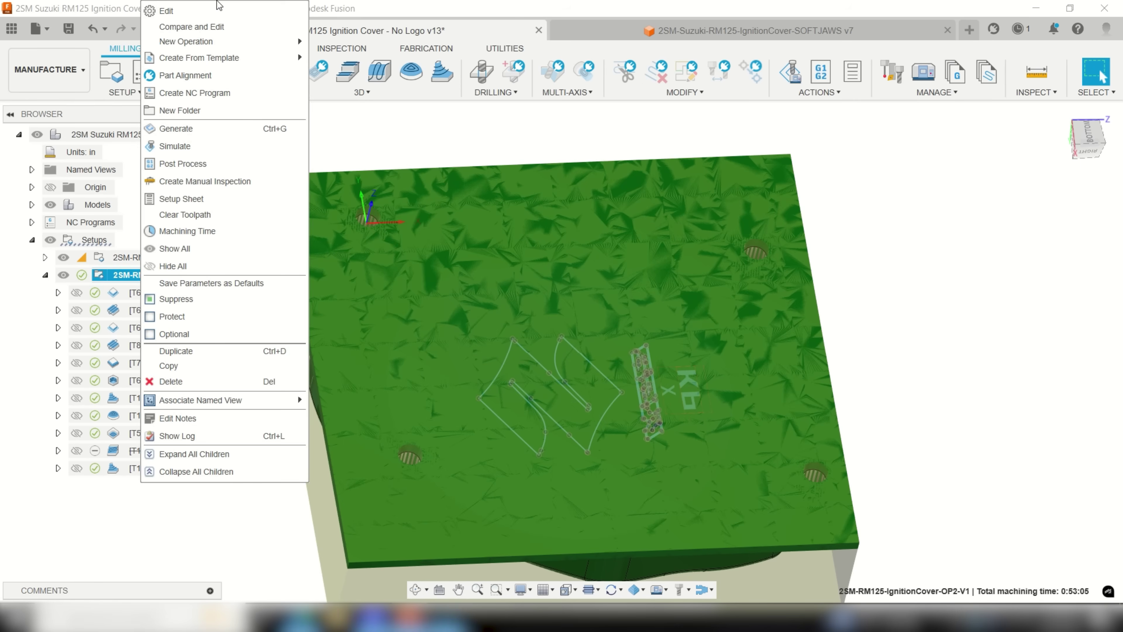
click(215, 21)
scroll(626, 425, down, 5)
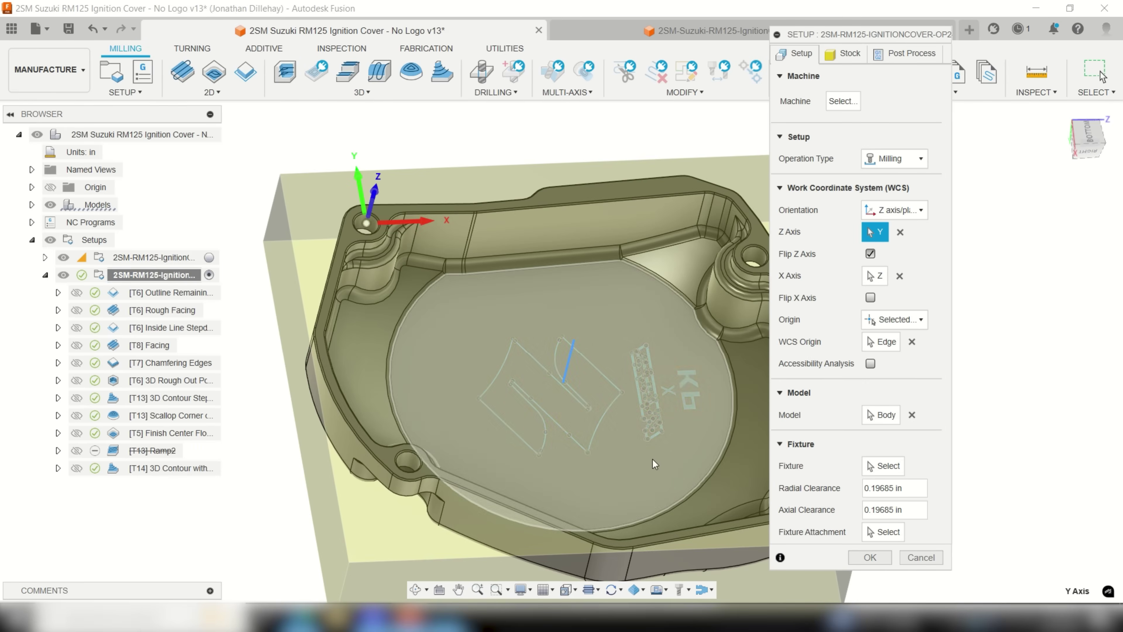
shift+middle_drag(641, 458, 624, 429)
scroll(408, 275, up, 5)
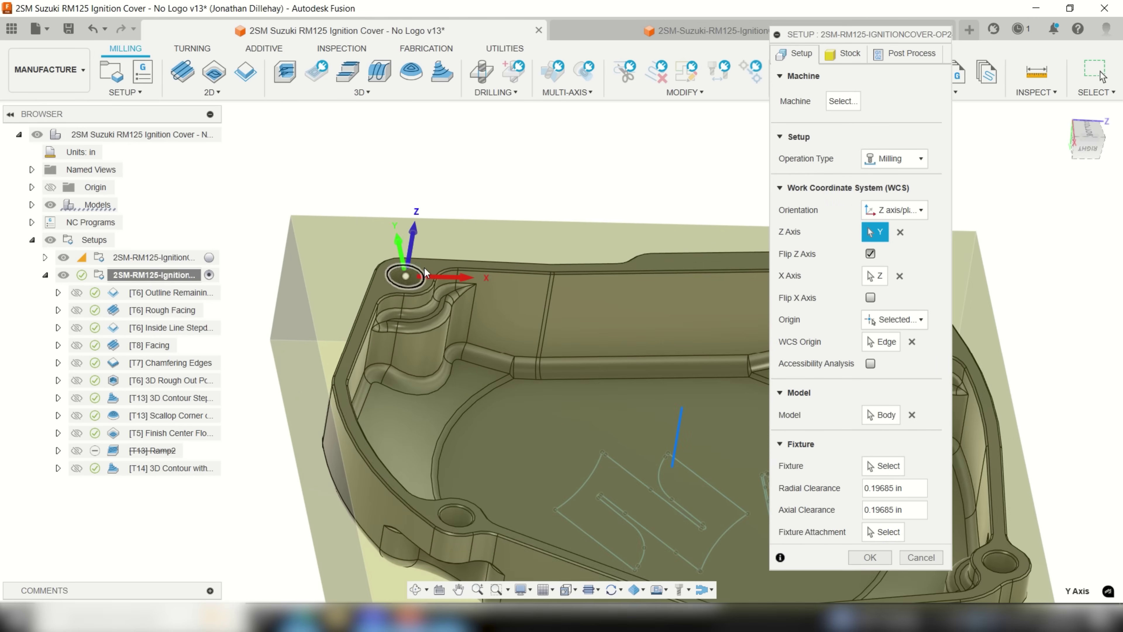
- Keep OP2 stock From preceding setup and turn on Continue Rest Machining
click(841, 55)
click(907, 101)
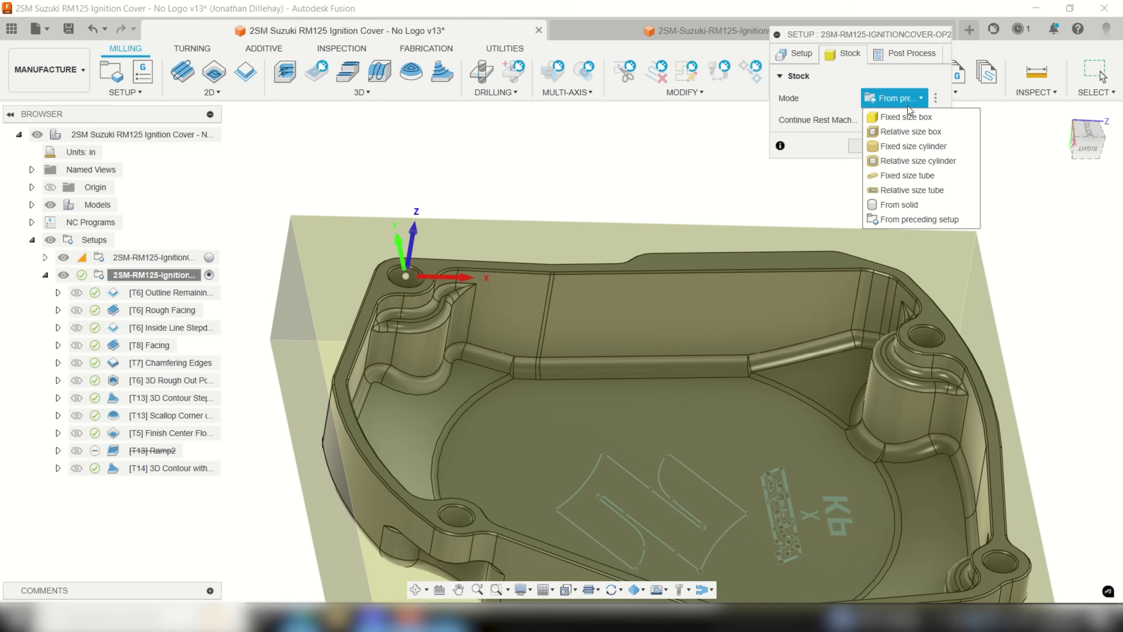
click(929, 220)
click(869, 120)
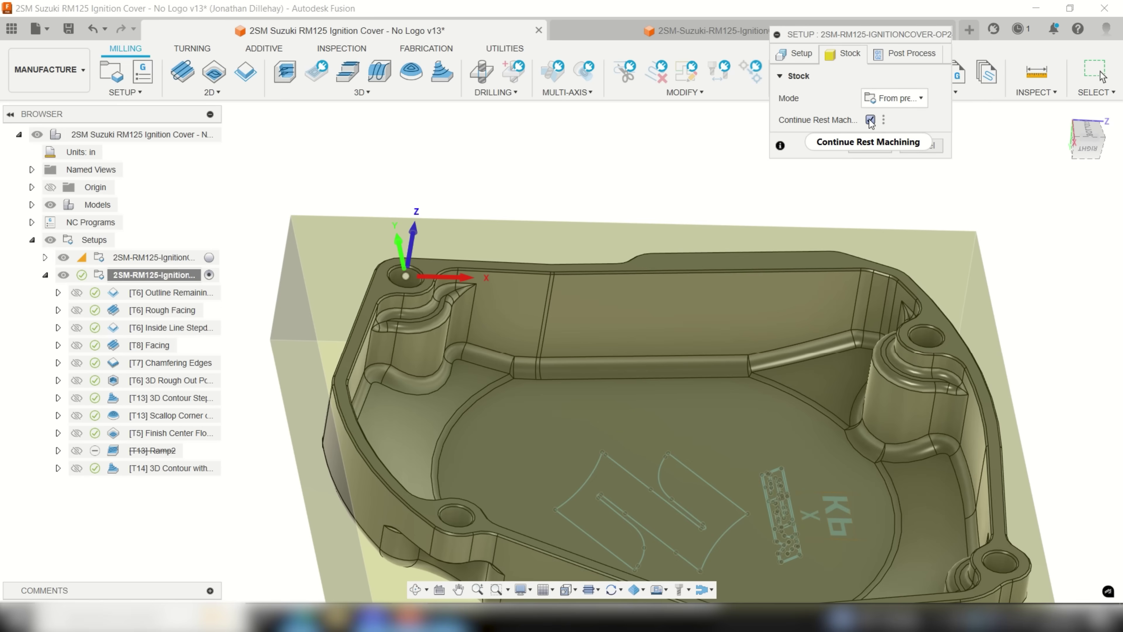
click(802, 54)
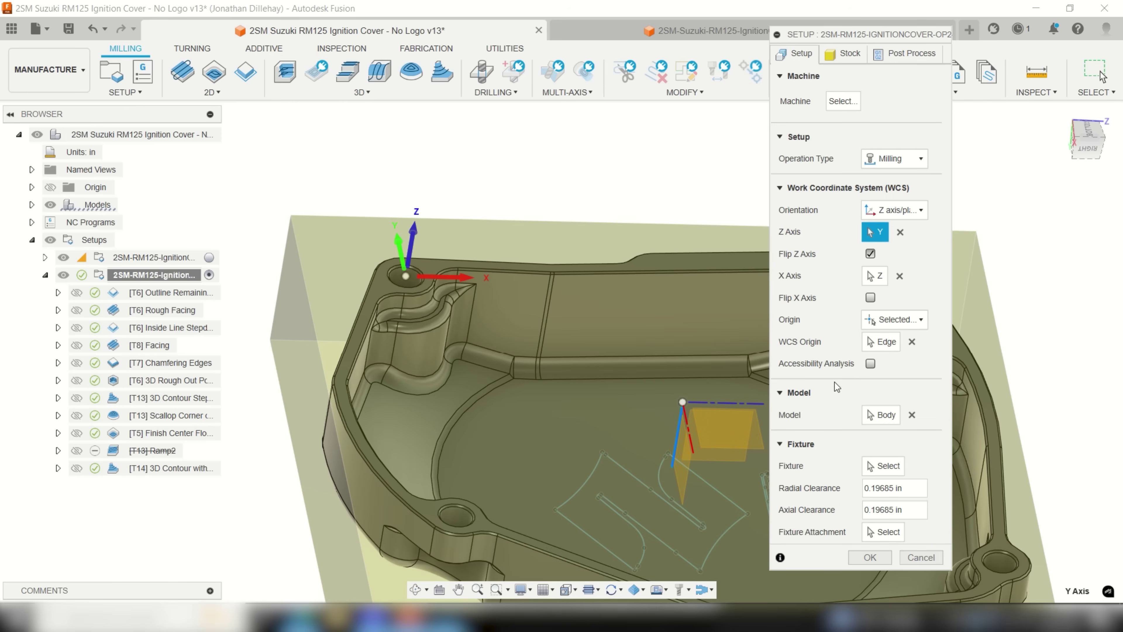
- Keep the OP2 origin at a selected point, picking the corner hole's edge
click(909, 320)
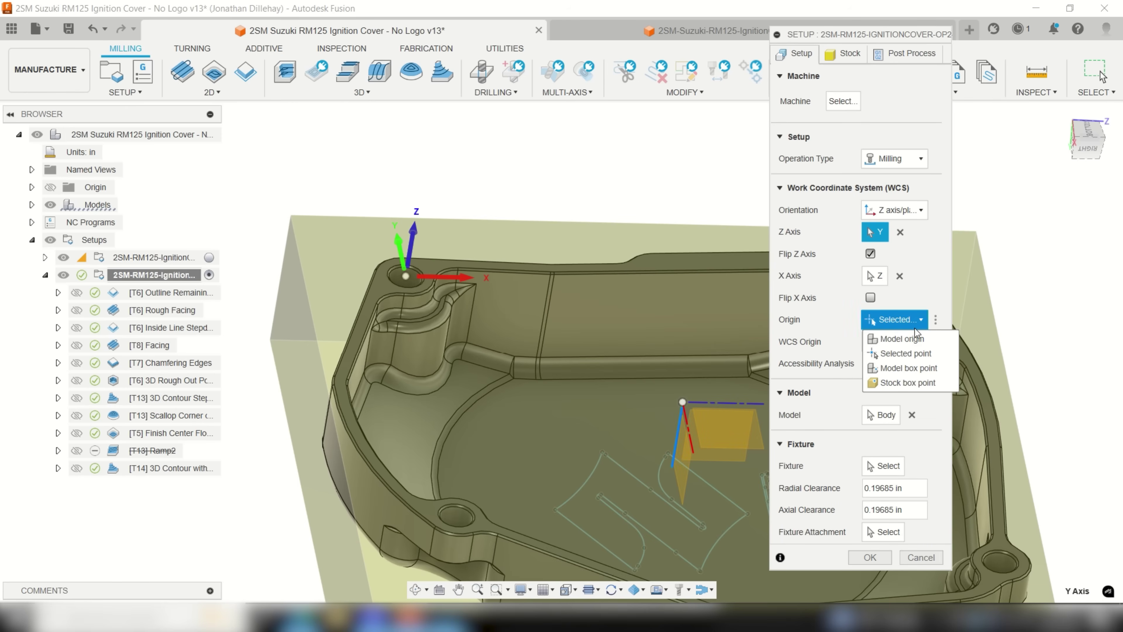
click(923, 354)
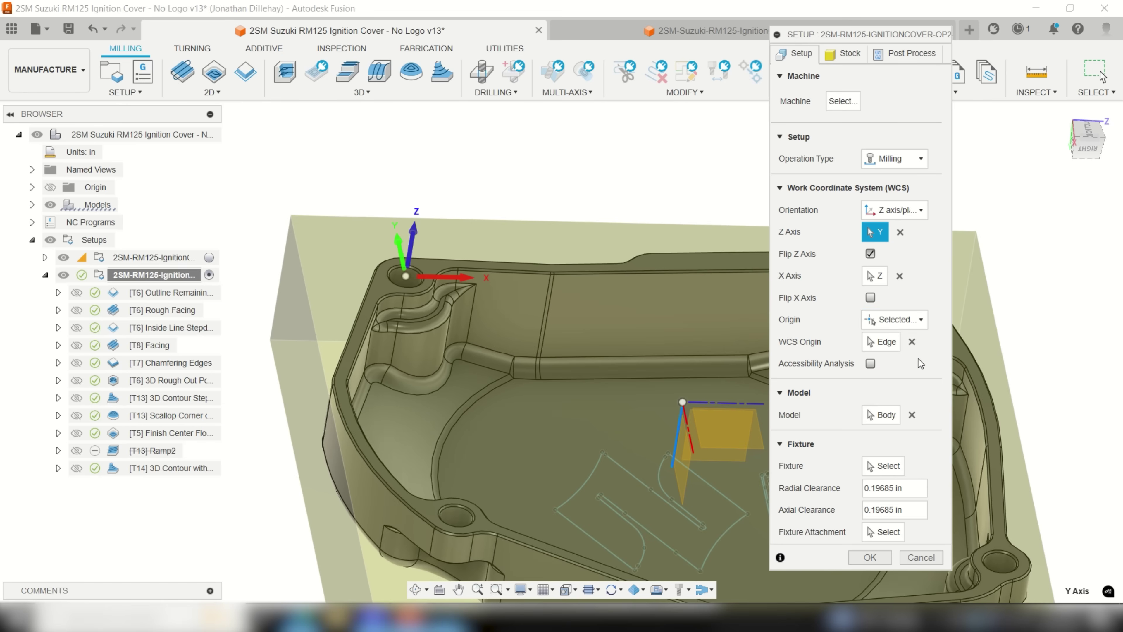
scroll(396, 267, up, 5)
click(395, 266)
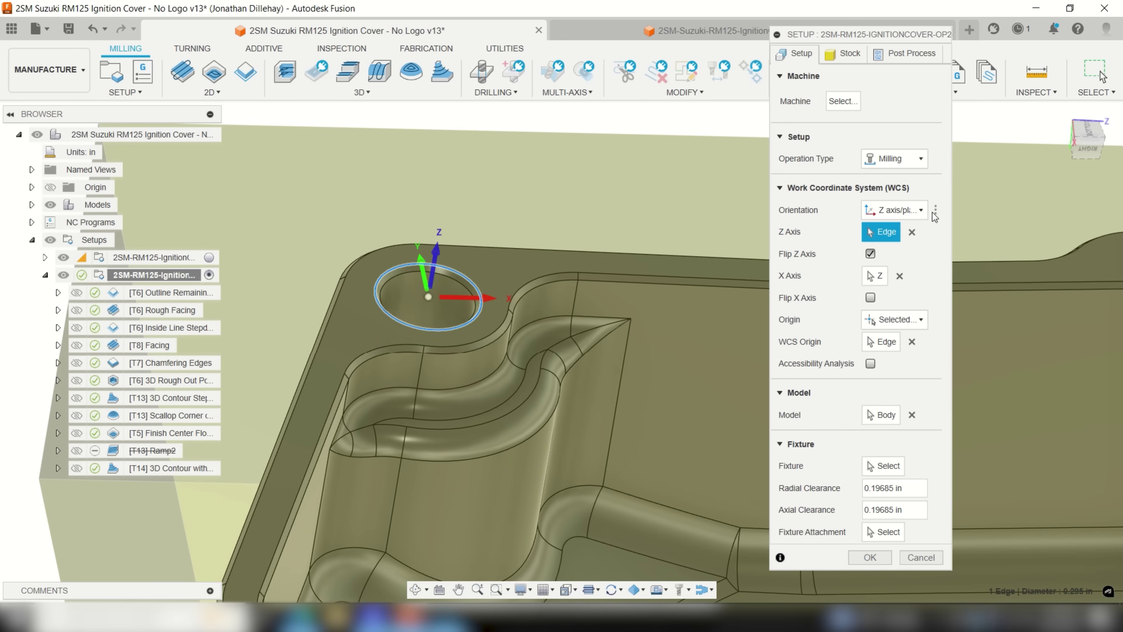
- Keep Z axis/plane & X axis orientation with flipped Z along Y, then close and view from above
click(920, 211)
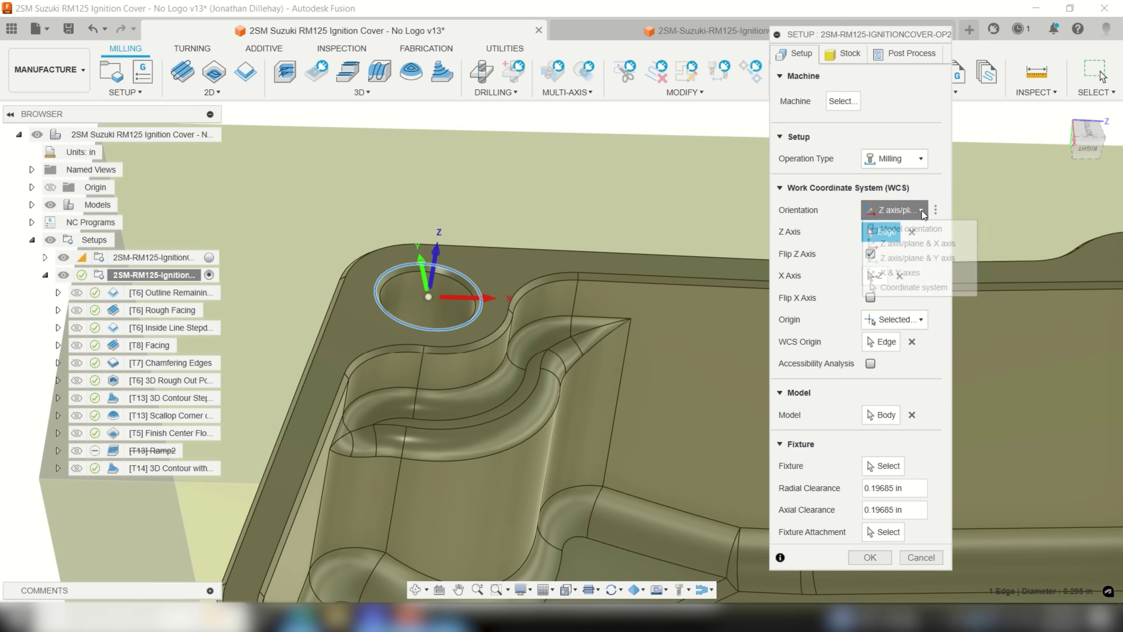
click(931, 244)
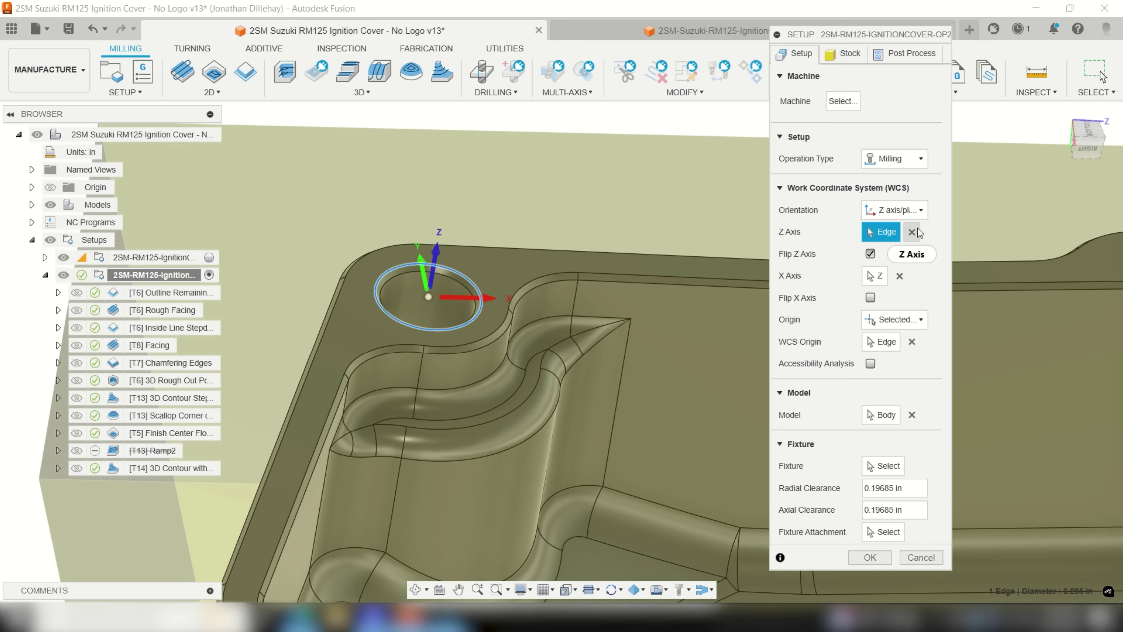
scroll(676, 292, down, 8)
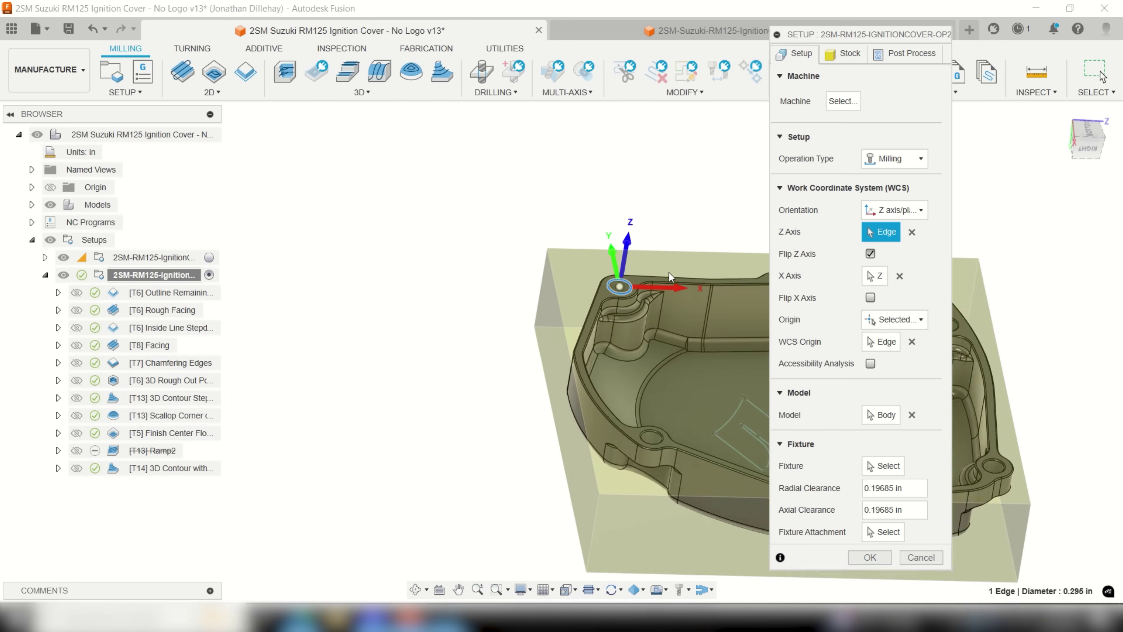
scroll(654, 270, down, 3)
scroll(733, 327, up, 10)
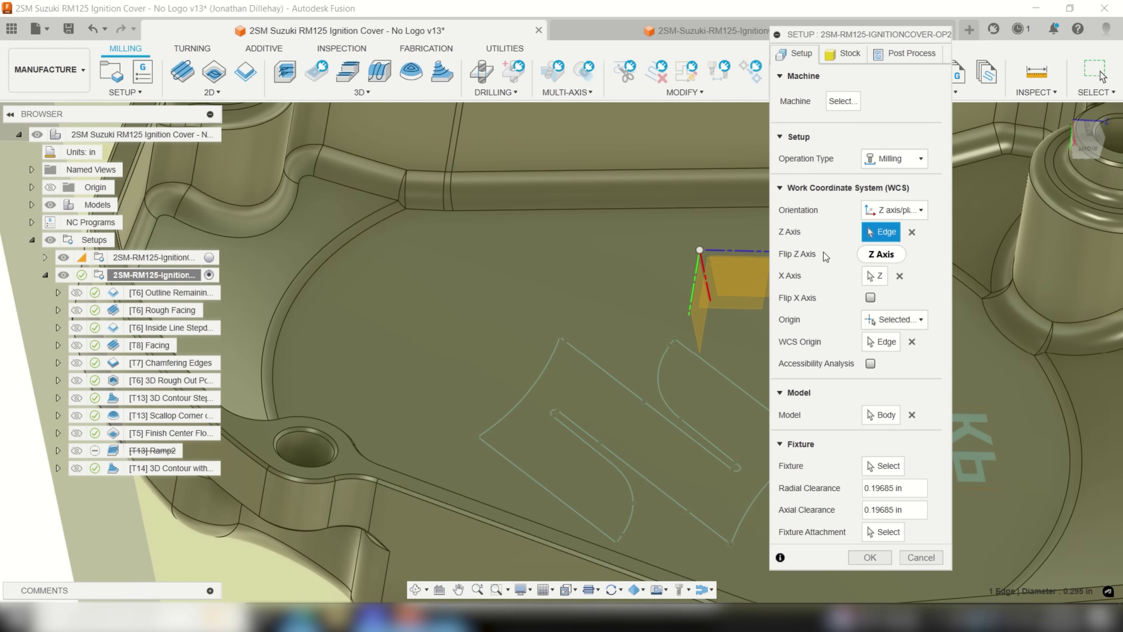
click(823, 252)
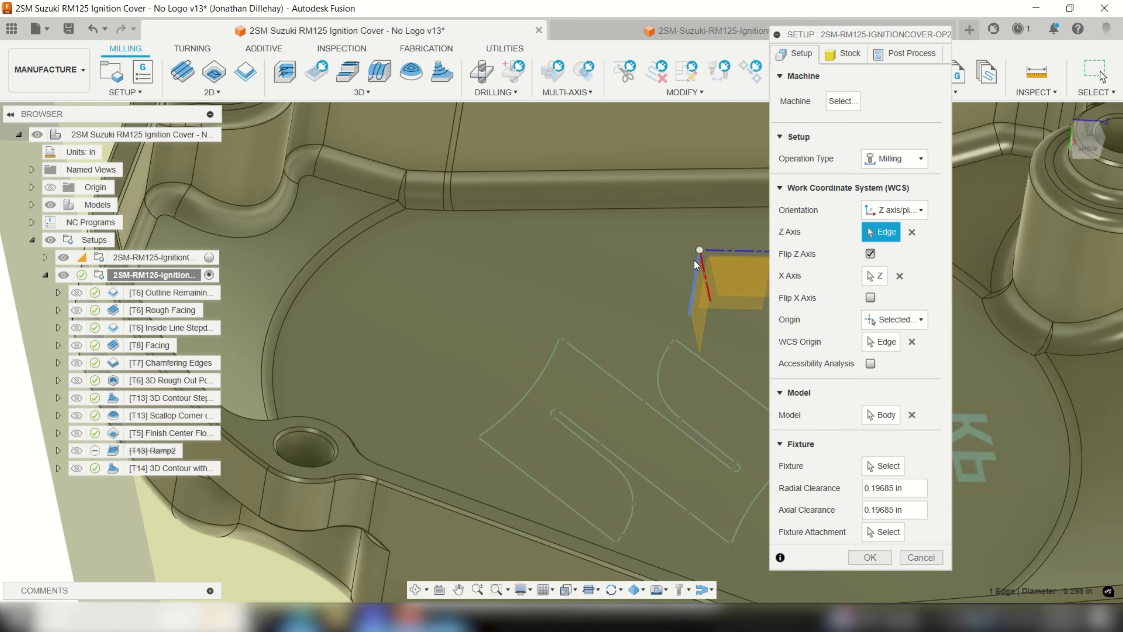
click(694, 260)
scroll(612, 222, down, 10)
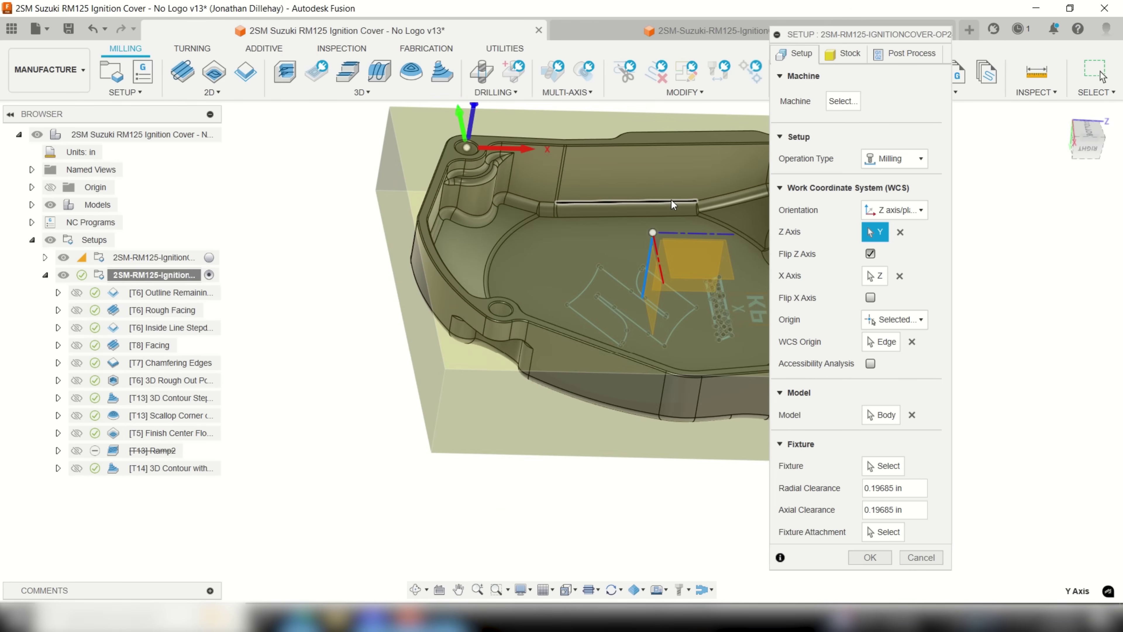
scroll(671, 200, up, 5)
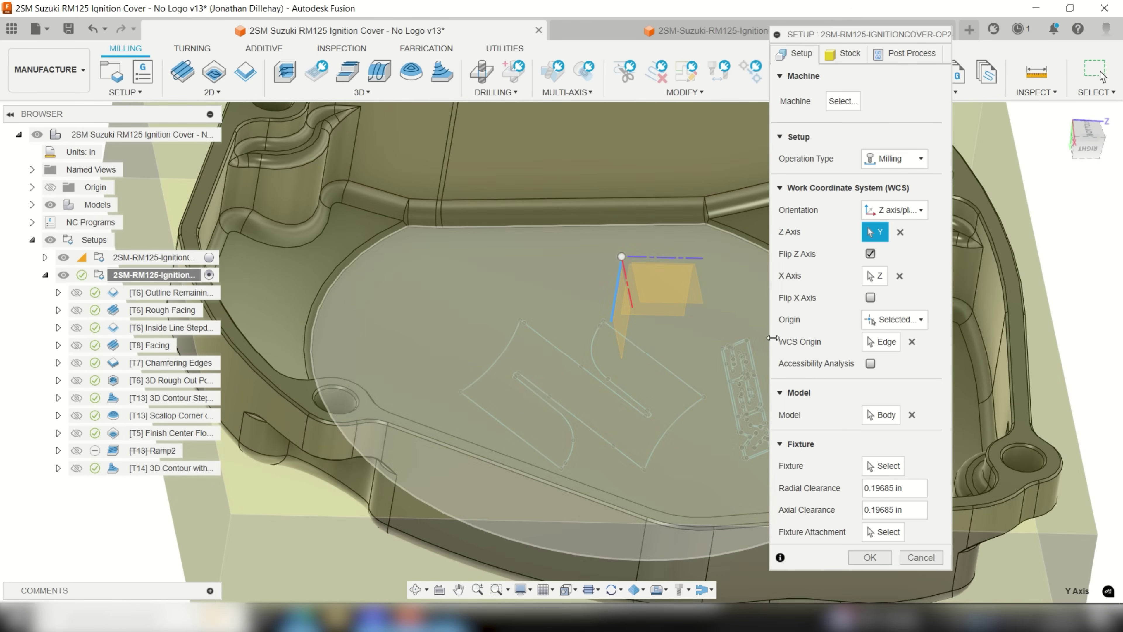
click(884, 279)
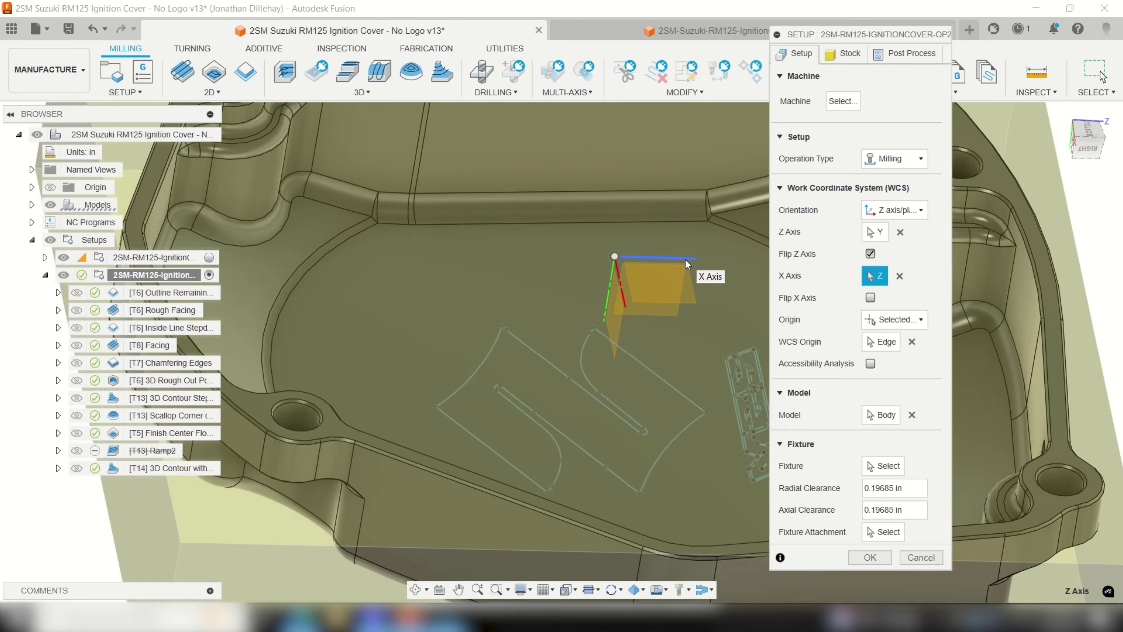
key(Return)
mouse_move(345, 312)
shift+middle_down()
mouse_move(347, 407)
mouse_move(351, 321)
shift+middle_up()
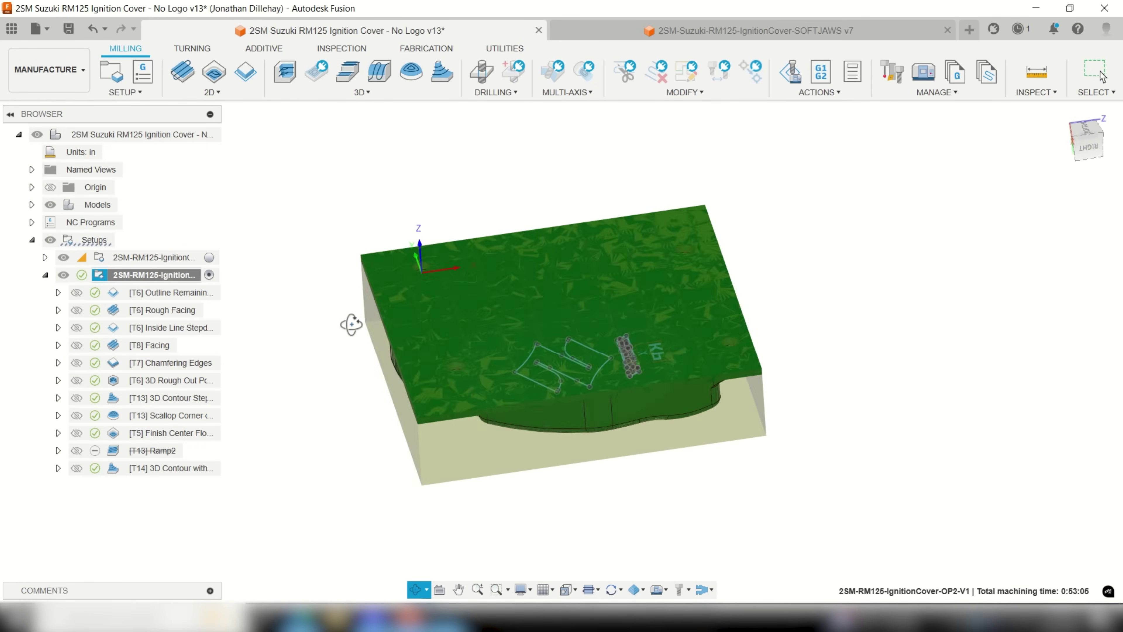
- Preview the [T6] Outline Remaining Stock Trimming Stepdowns toolpath in simulation
click(173, 294)
right_click(173, 294)
click(260, 96)
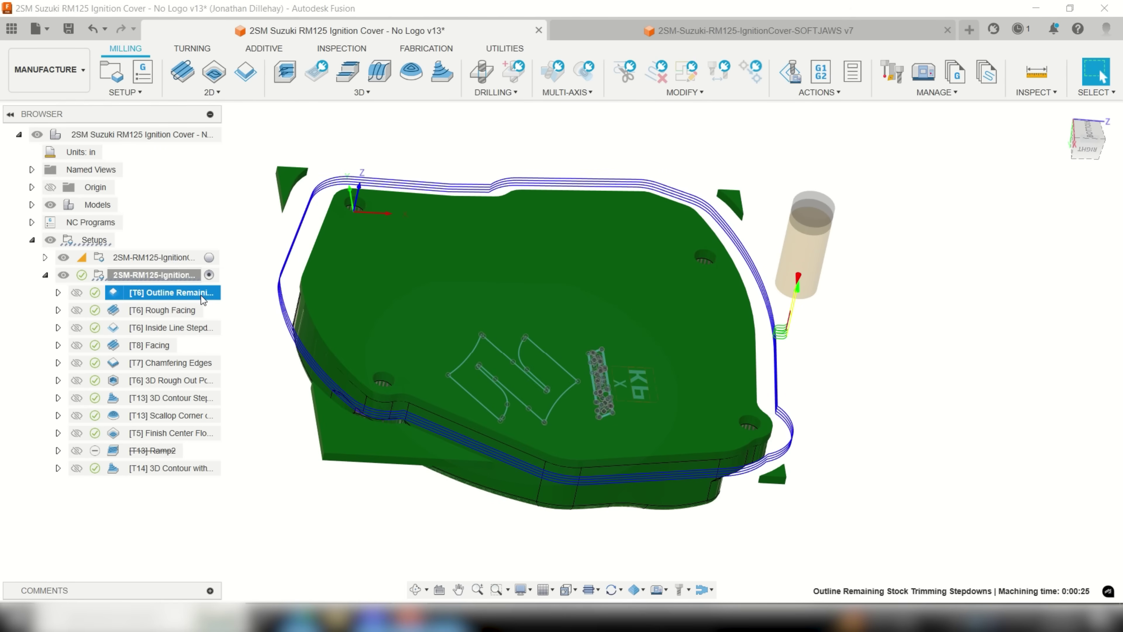
right_click(201, 295)
- Review the outline toolpath's Geometry and Passes stepdown settings
click(285, 9)
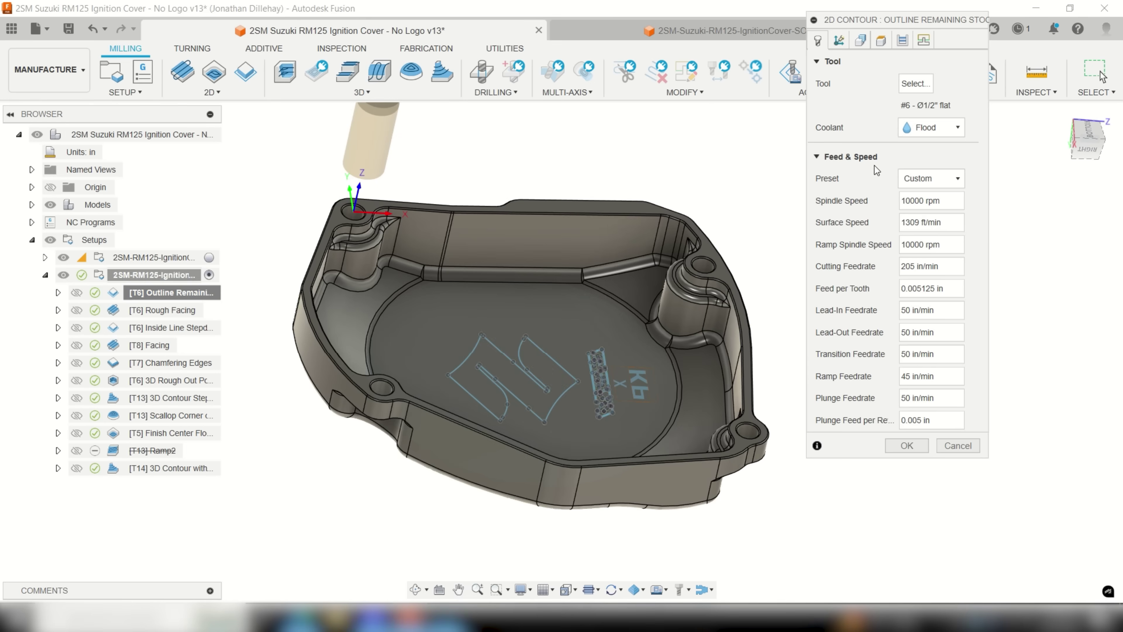
click(859, 42)
scroll(349, 260, up, 3)
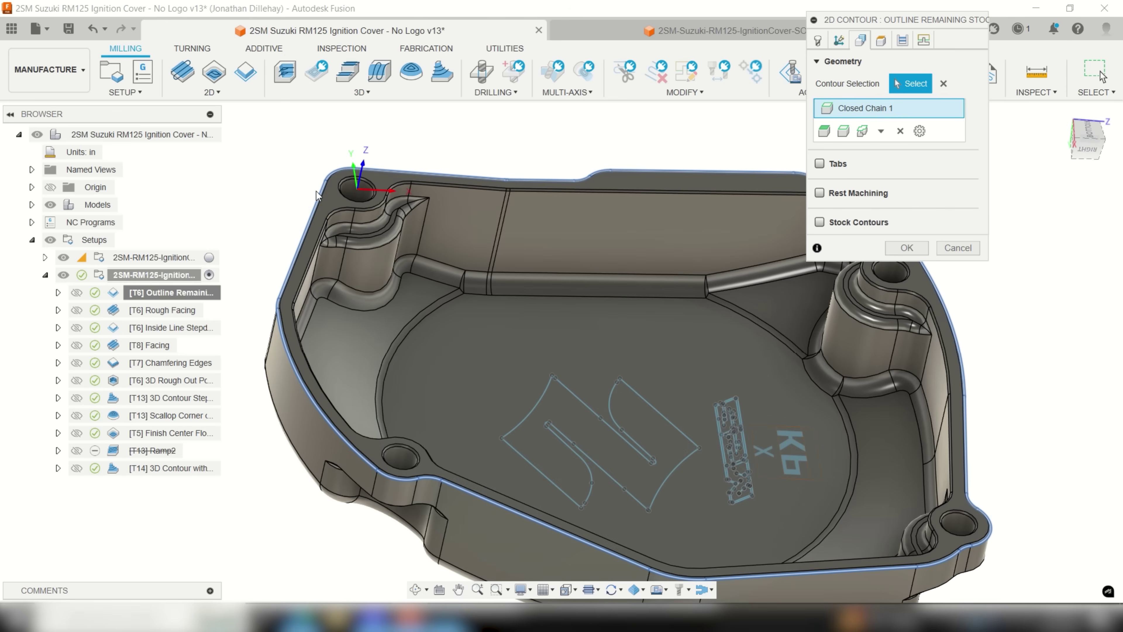
click(902, 40)
scroll(867, 254, down, 7)
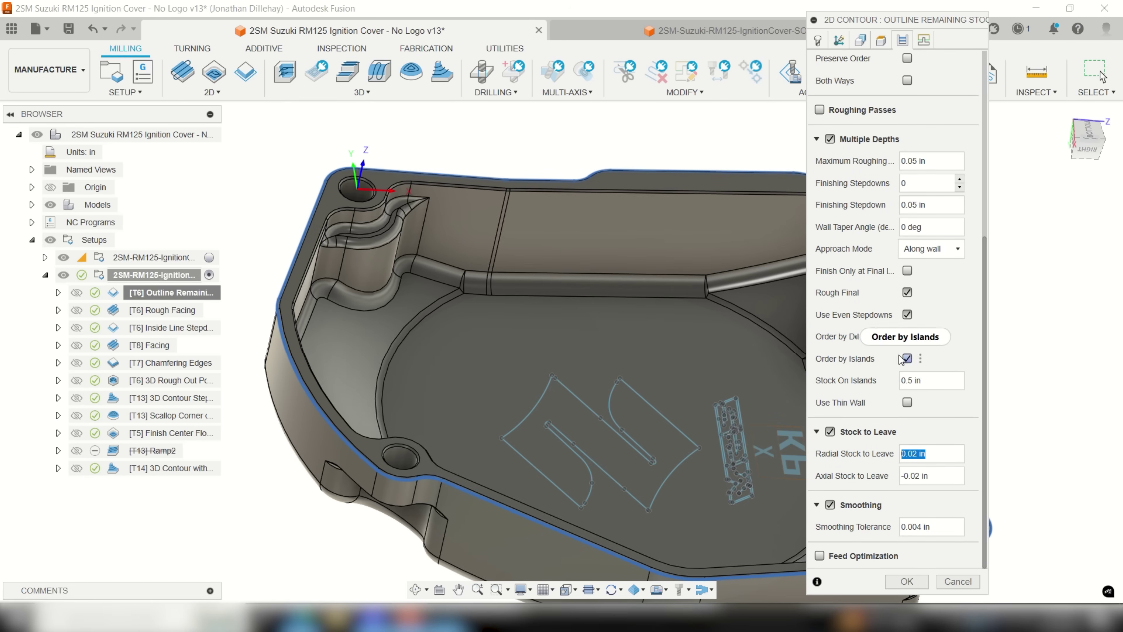
scroll(897, 341, up, 3)
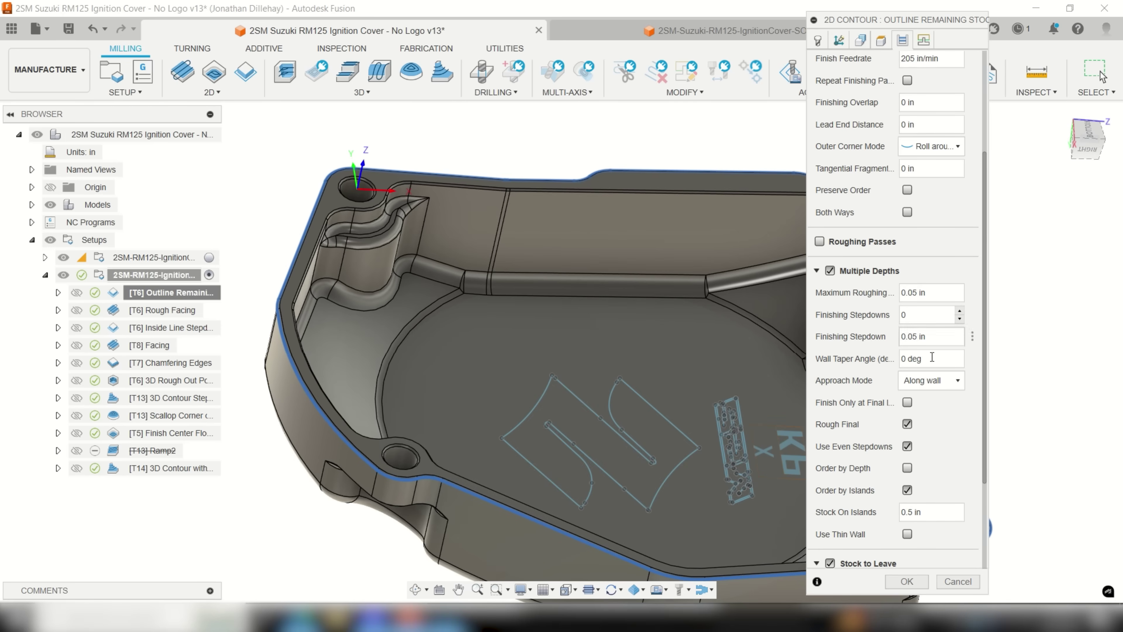
- Cancel the outline settings and open the [T6] Rough Facing pass direction choices
click(943, 581)
double_click(163, 309)
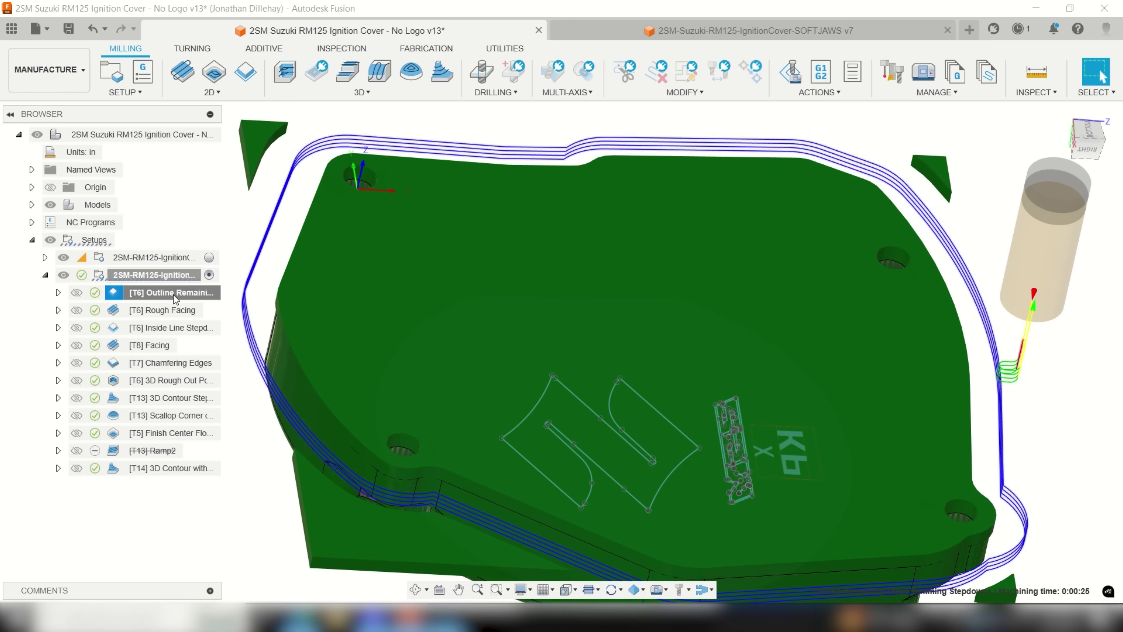
click(954, 217)
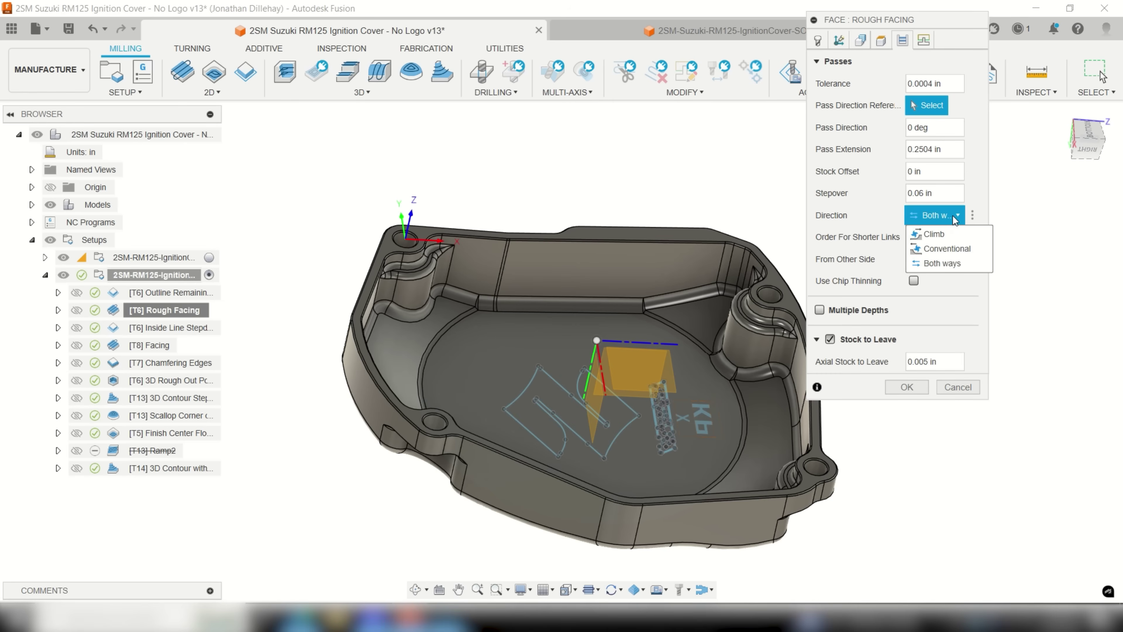
- Keep Rough Facing's direction as Both ways and check its tool and speeds
click(950, 262)
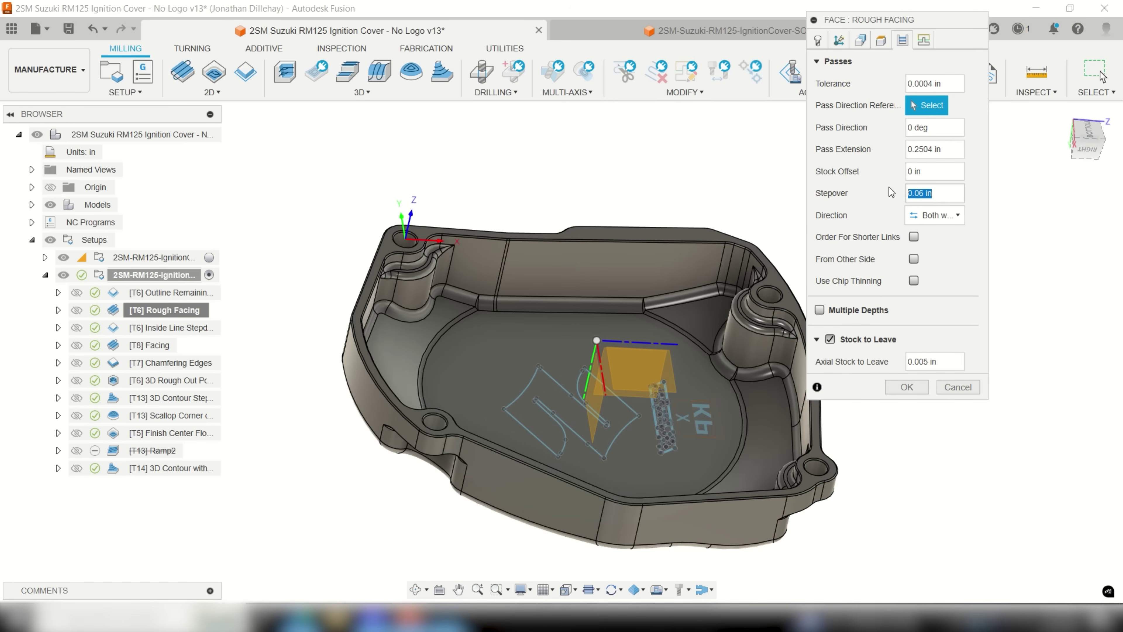
click(817, 41)
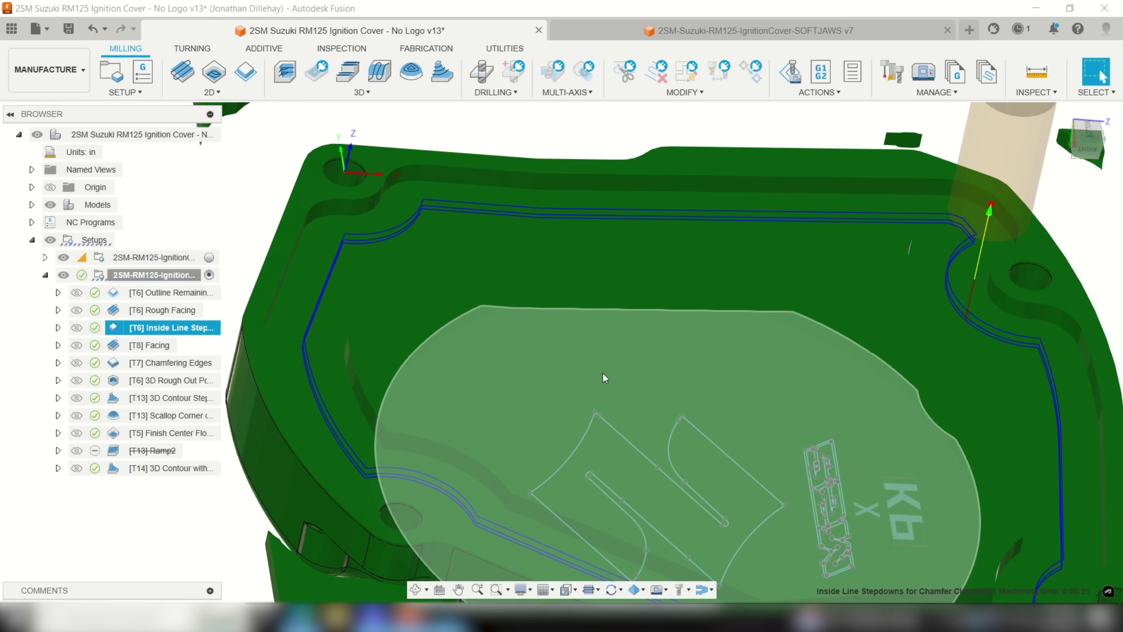
- Launch Simulate on the [T6] Inside Line Stepdowns operation from the browser
shift+middle_drag(702, 348, 1061, 337)
scroll(1070, 331, up, 5)
scroll(994, 329, up, 3)
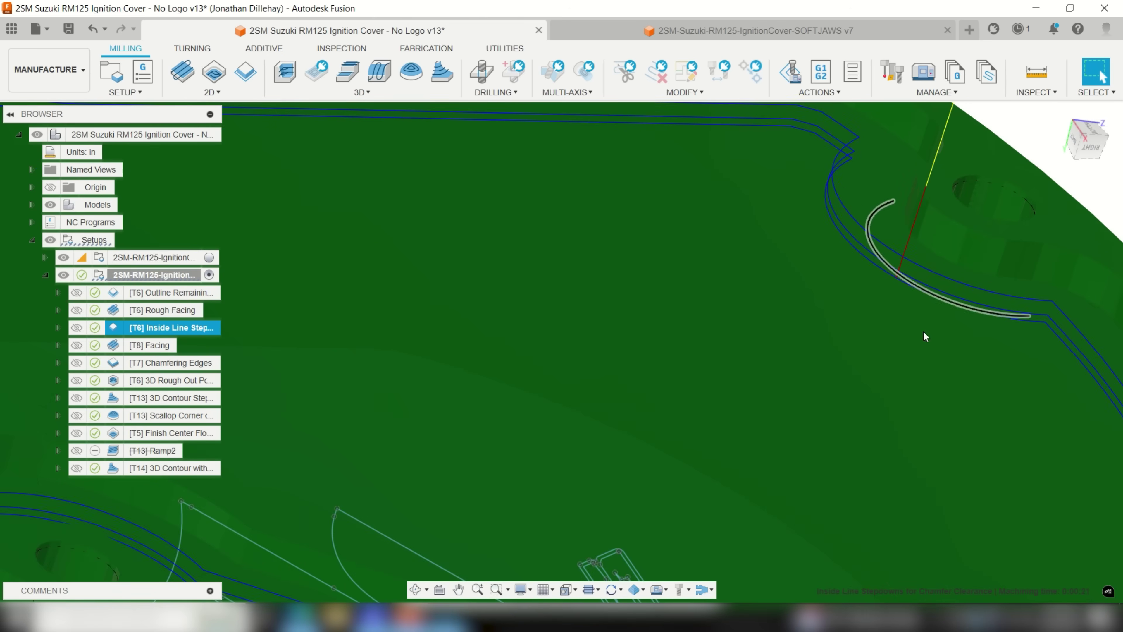
scroll(784, 385, down, 10)
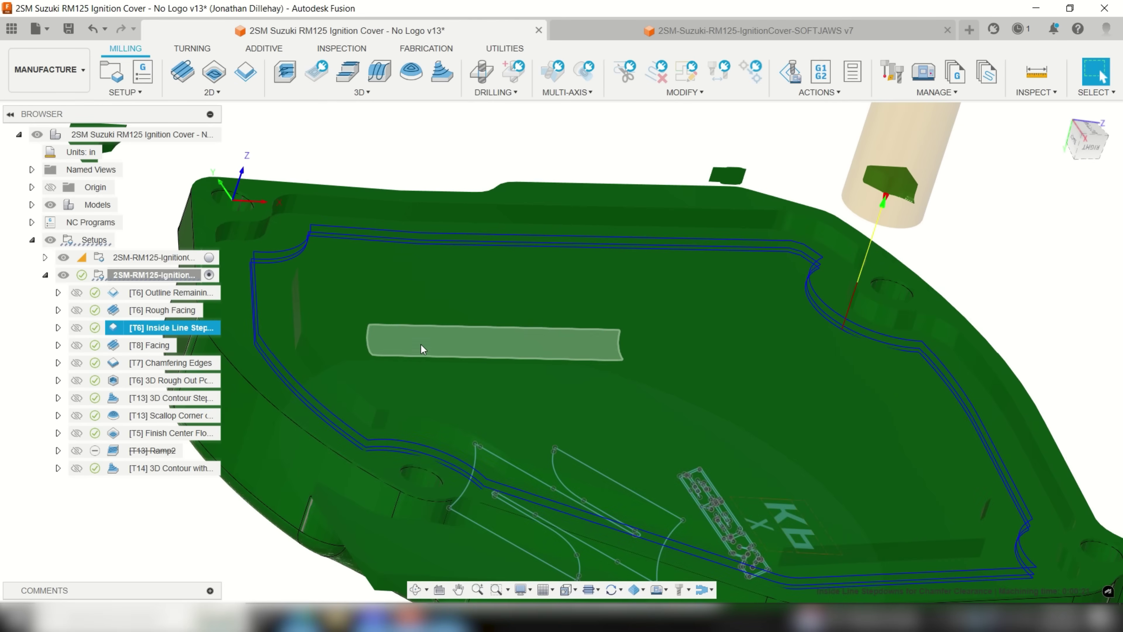
shift+middle_drag(444, 318, 448, 367)
scroll(560, 247, down, 5)
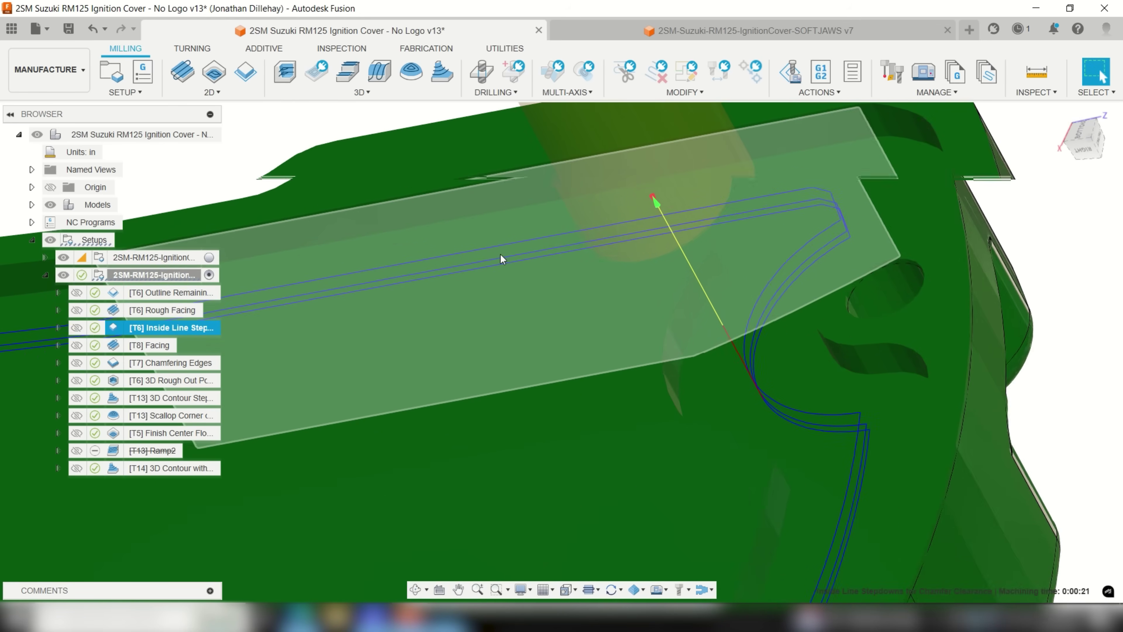
scroll(451, 292, down, 3)
scroll(335, 352, up, 5)
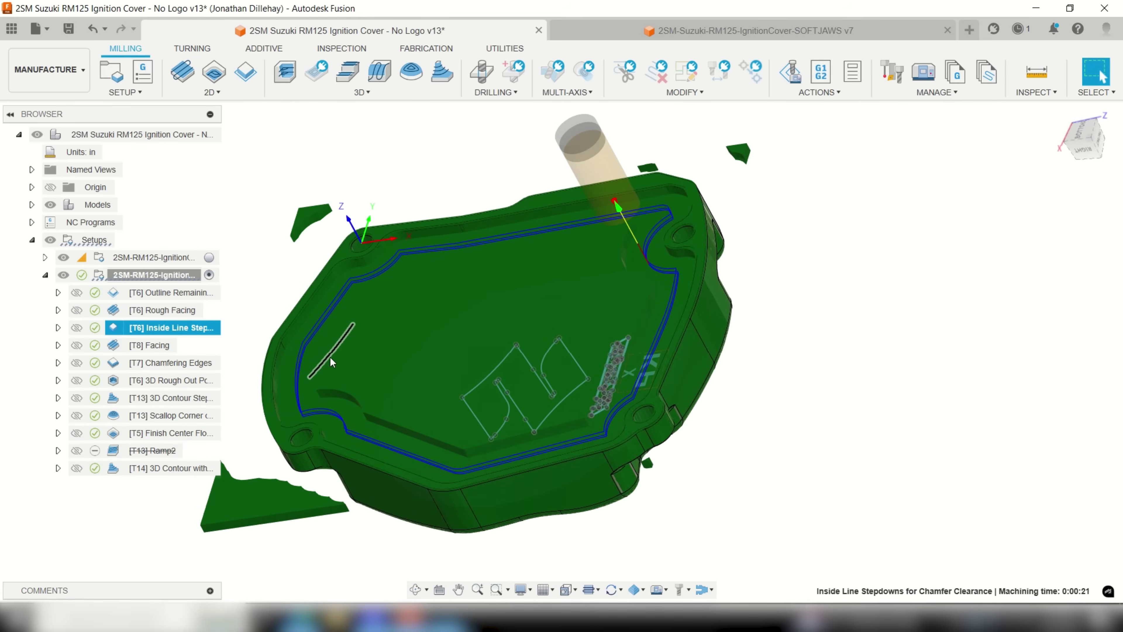
scroll(332, 360, down, 3)
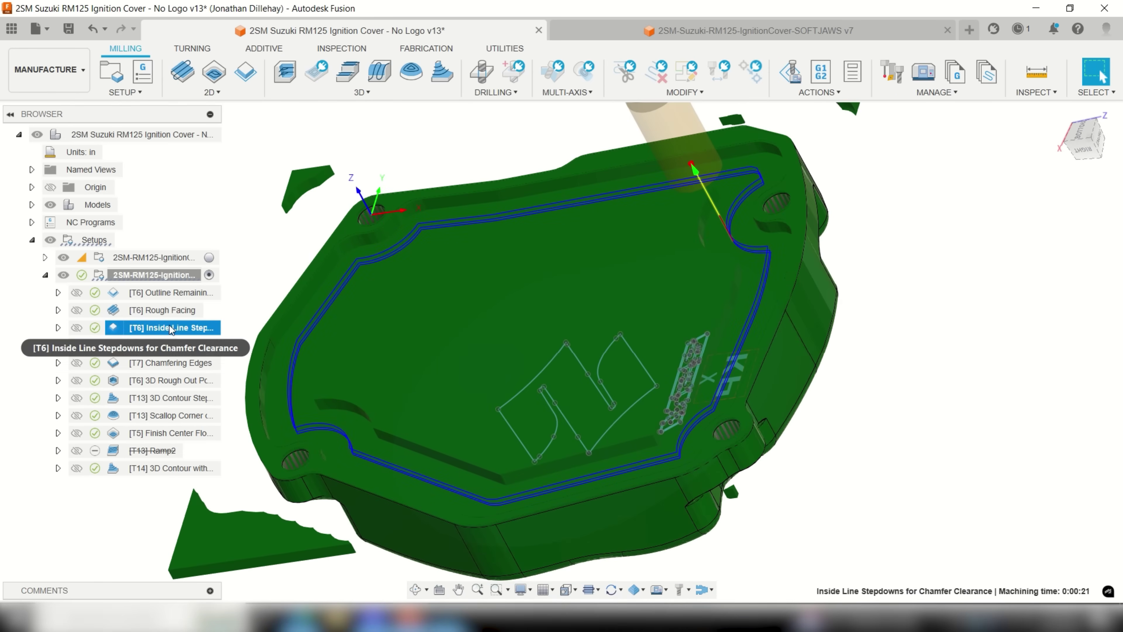
right_click(171, 327)
click(239, 95)
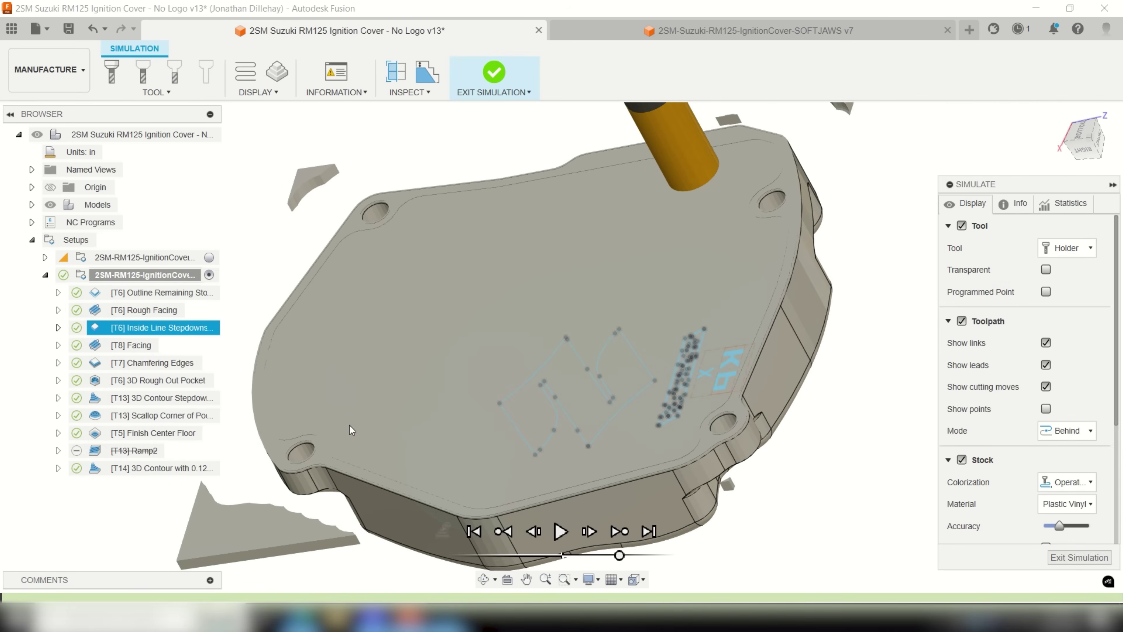
- Play the Inside Line Stepdowns simulation, then simulate and play the [T8] Facing operation
click(560, 533)
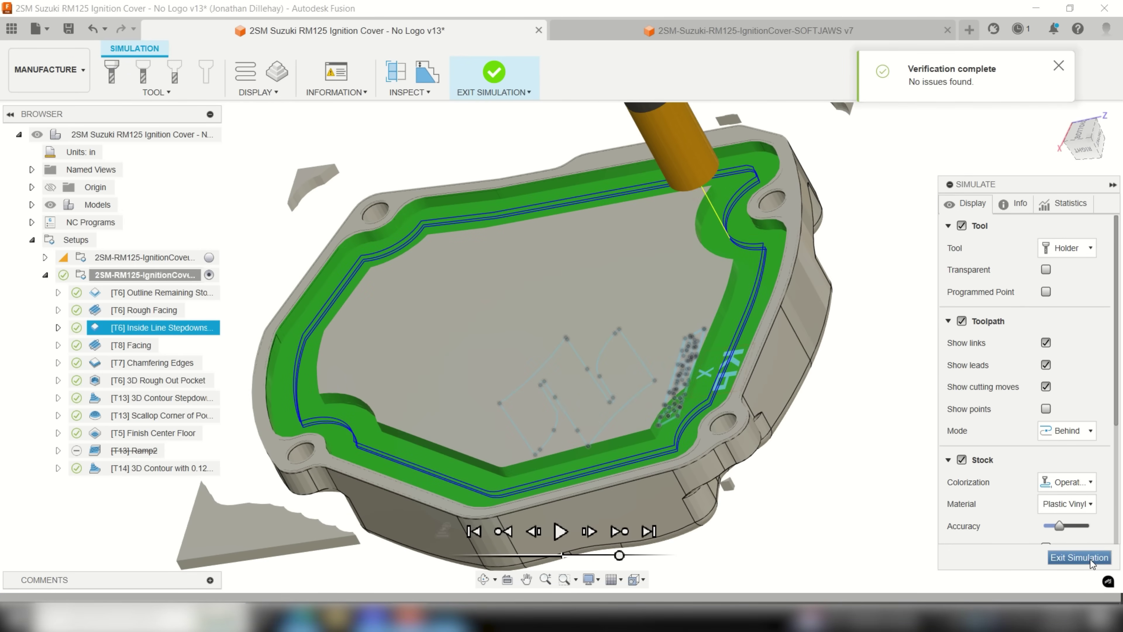
click(1078, 557)
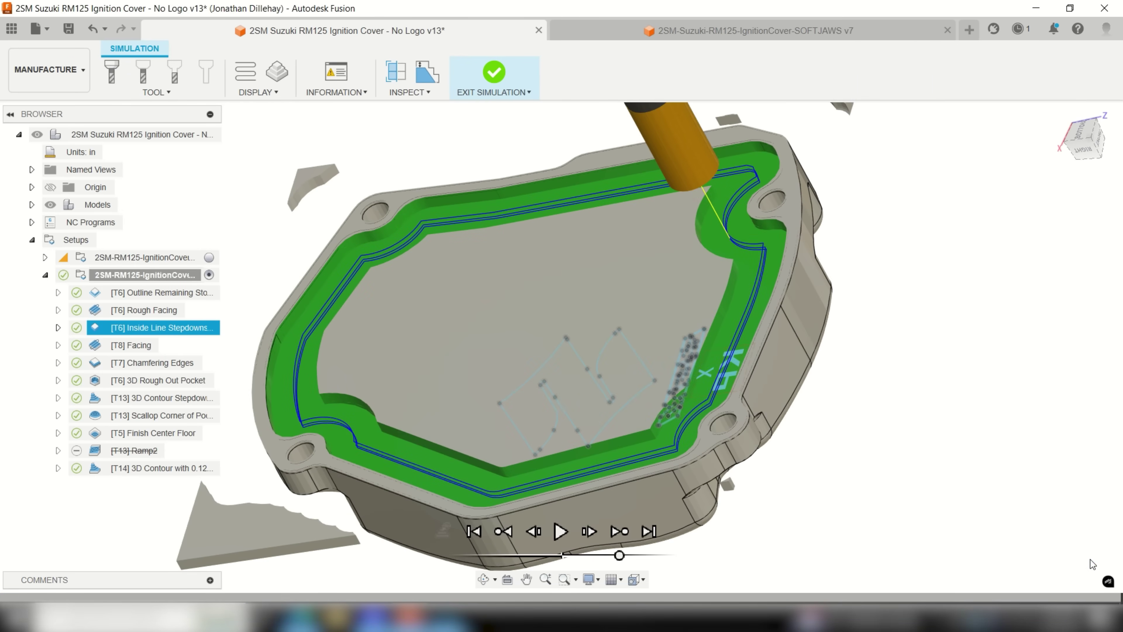
right_click(193, 327)
click(931, 494)
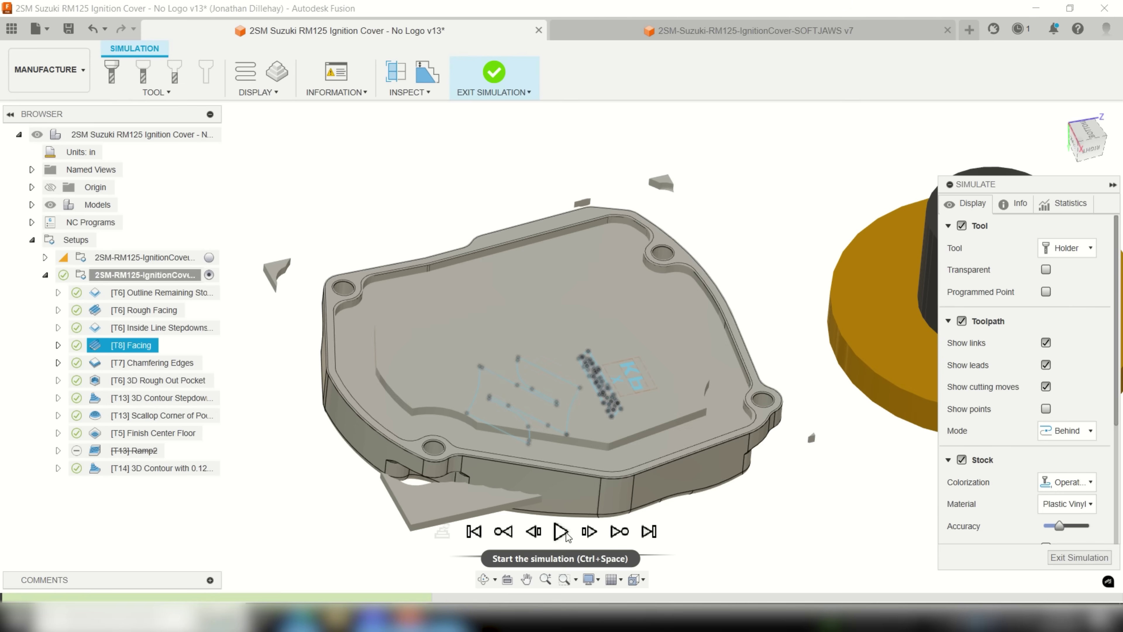
click(561, 531)
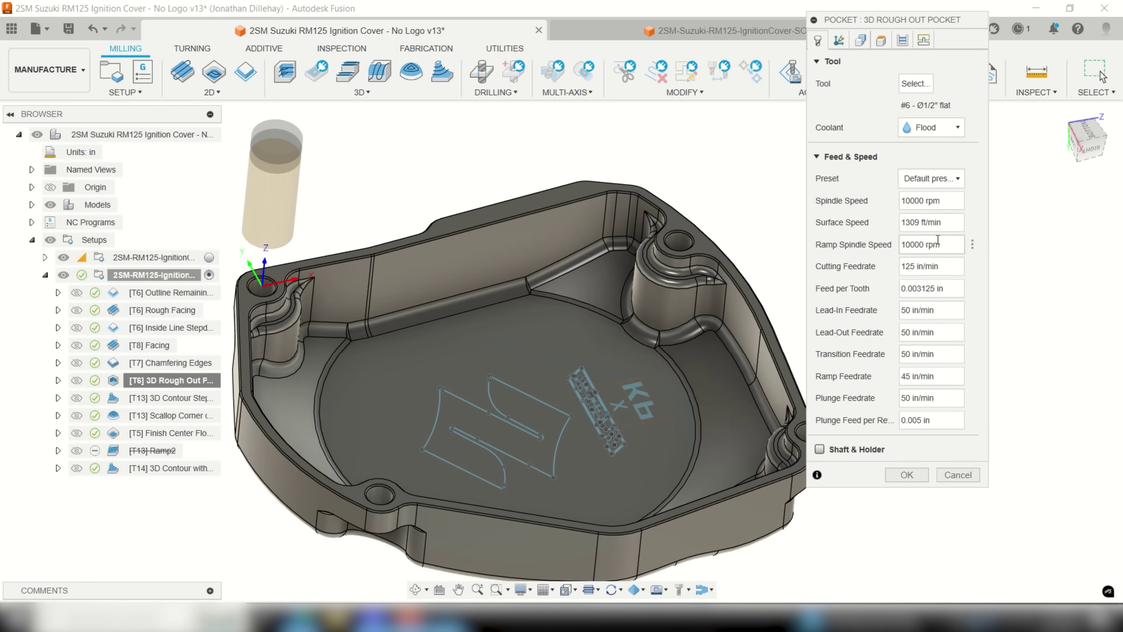
- Review the 3D Rough Out Pocket's boundary geometry and rest machining stock threshold
click(860, 40)
scroll(354, 270, up, 2)
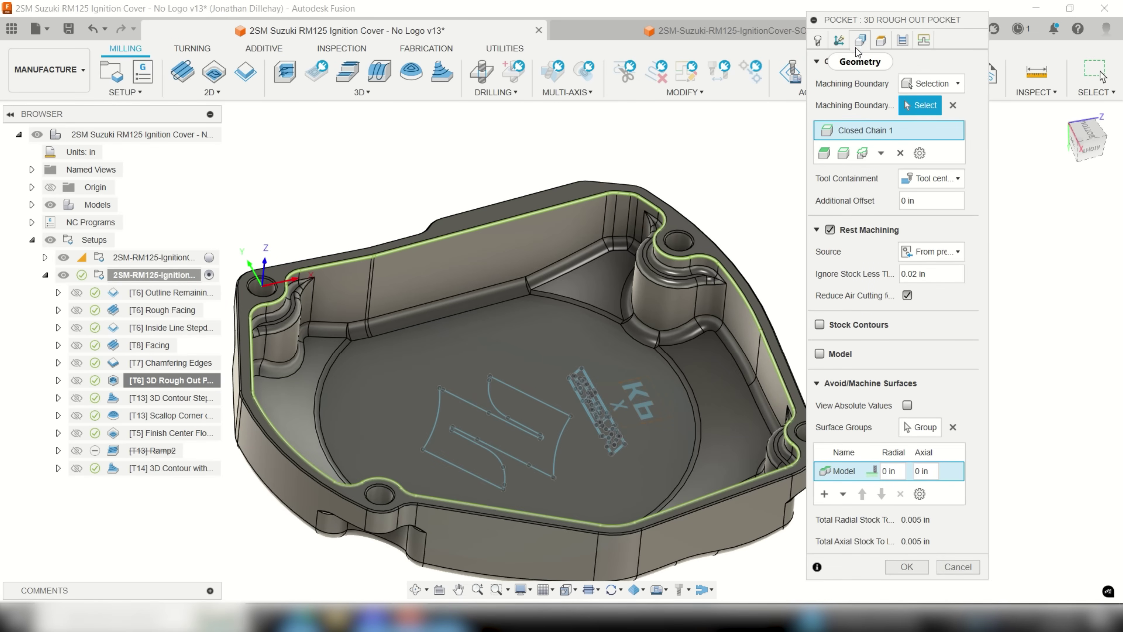
scroll(344, 261, up, 2)
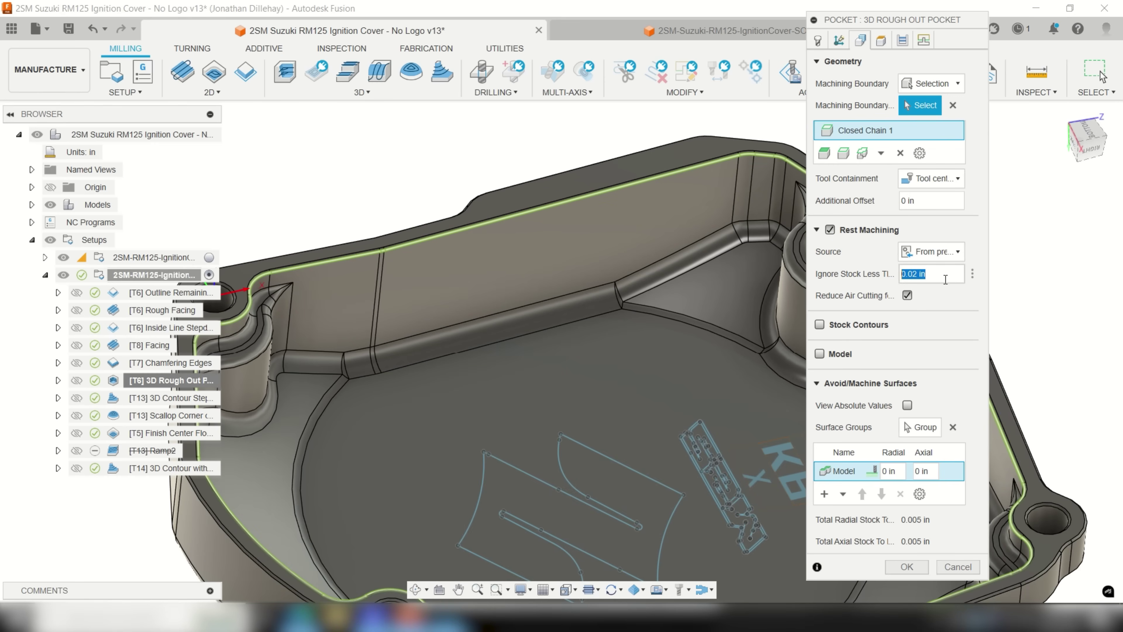
click(945, 279)
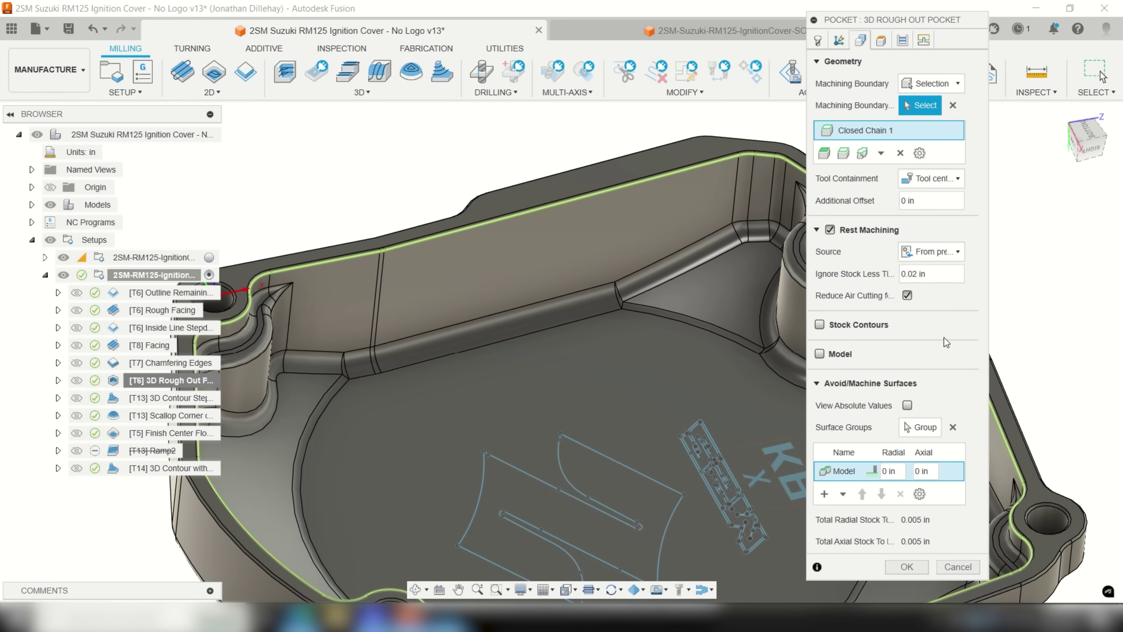
- Check pocket passes: 0.05 in maximum stepdown, 0.005 in stock to leave, smoothing tolerance
click(902, 41)
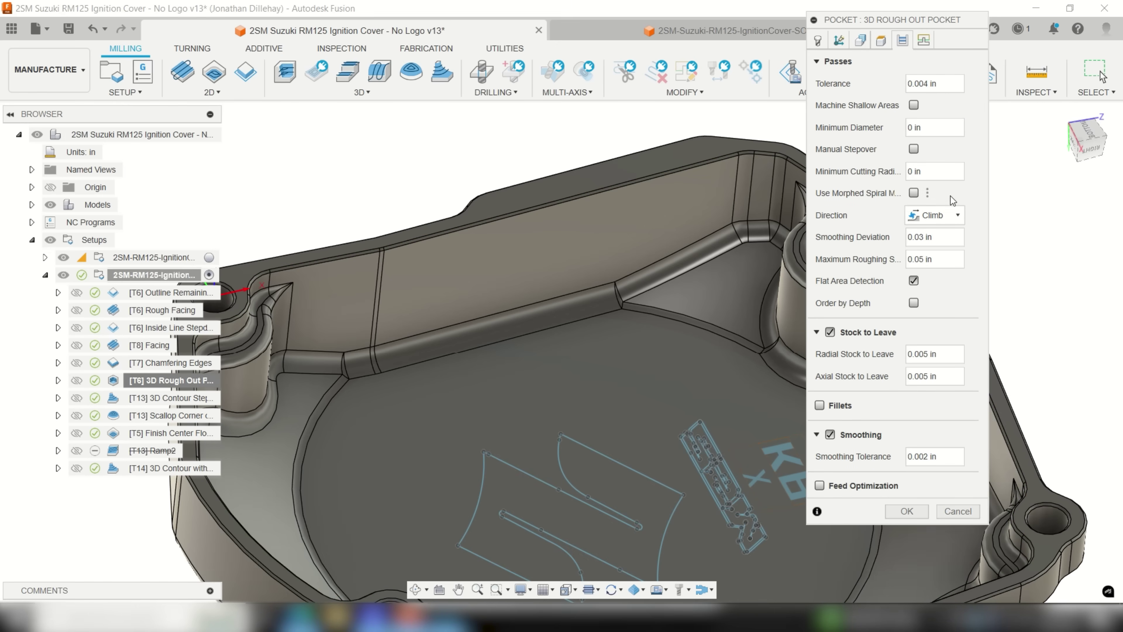
click(941, 258)
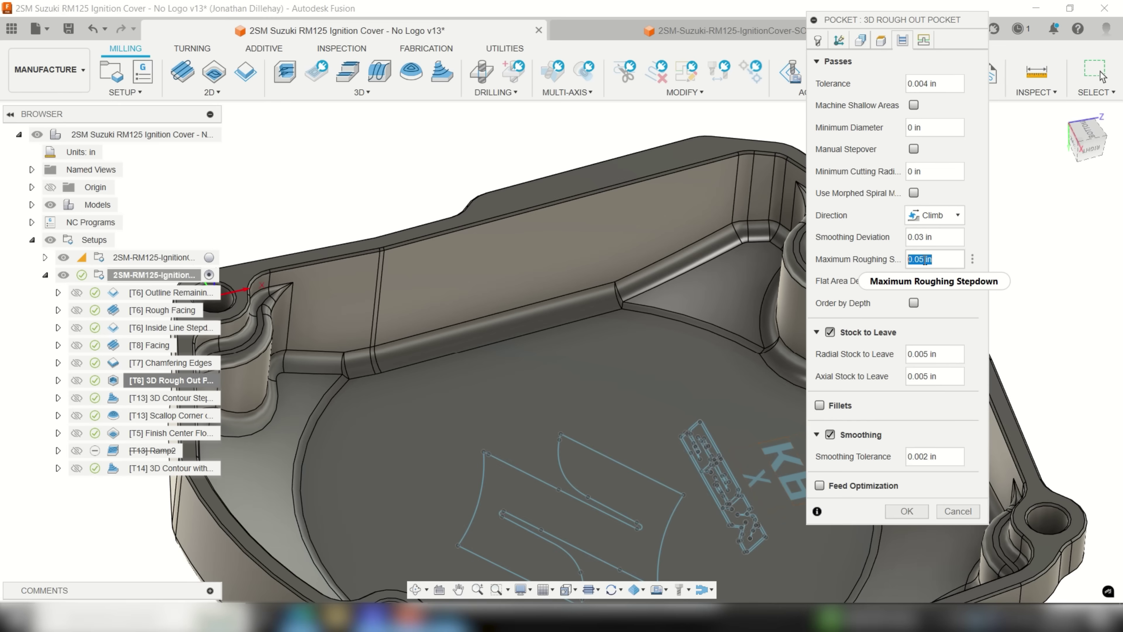
click(887, 355)
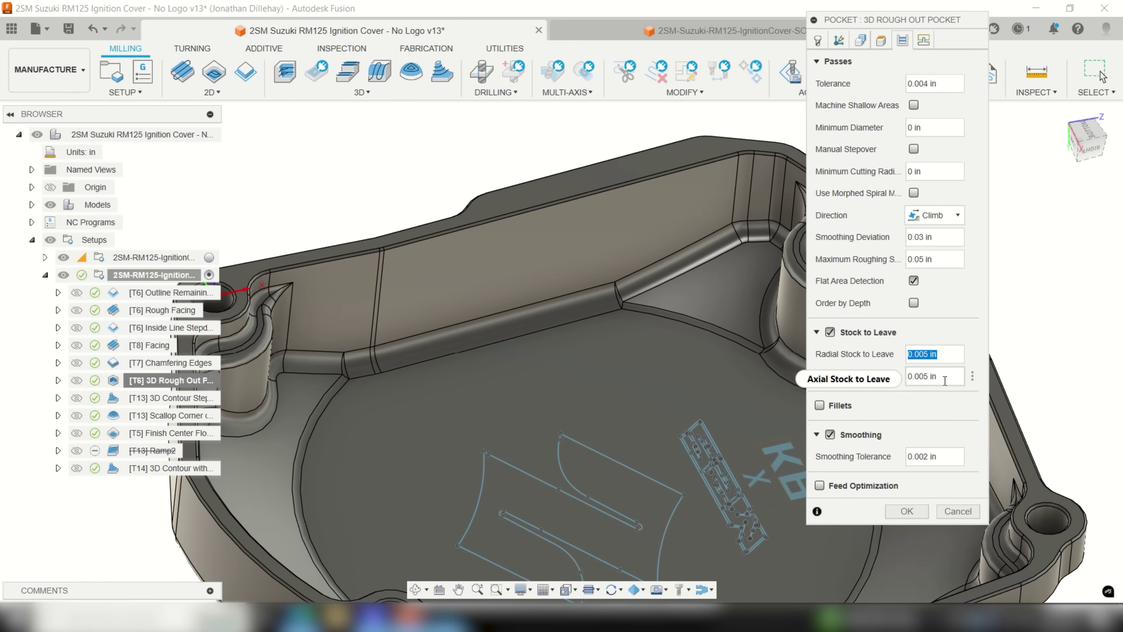
click(900, 378)
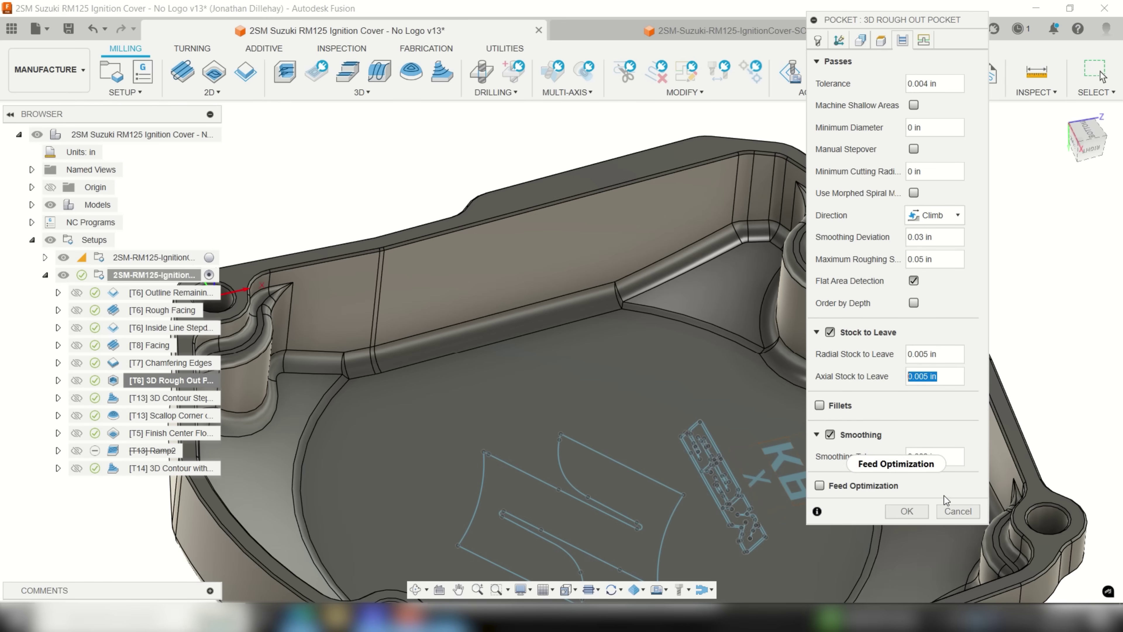
click(887, 462)
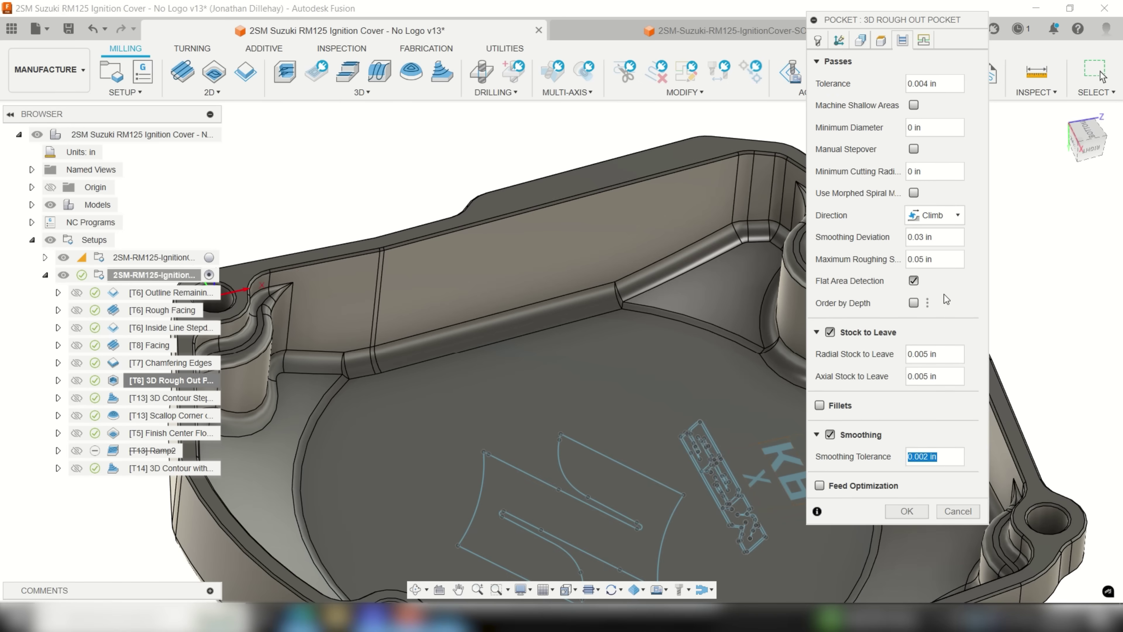
- Accept the pocket settings and play the rough pocket simulation with toolpaths displayed
click(906, 511)
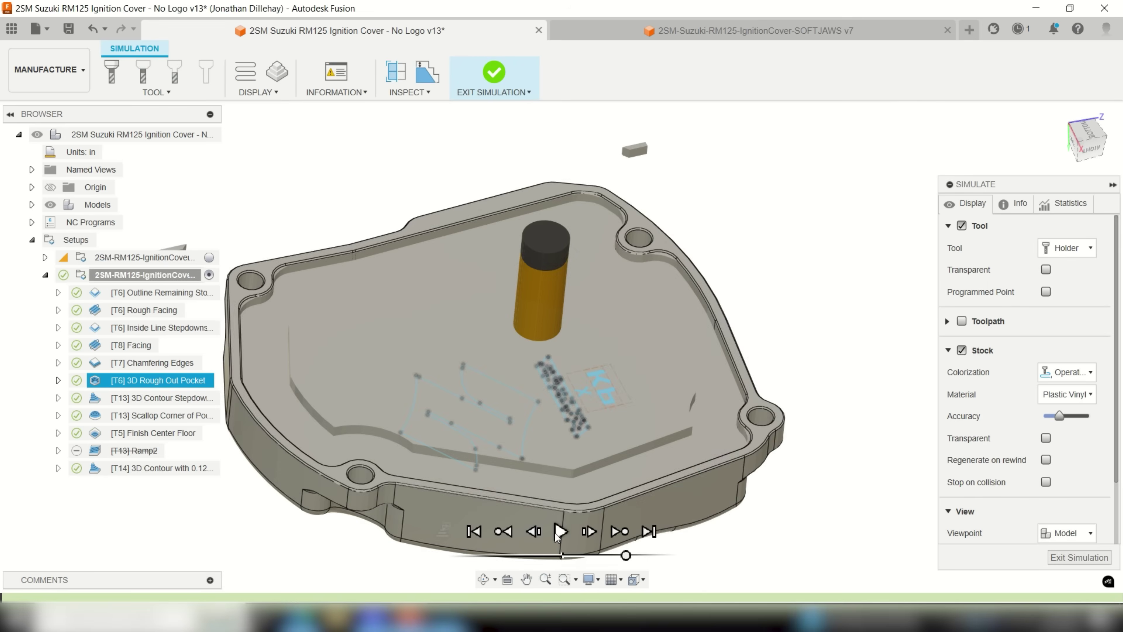
click(560, 531)
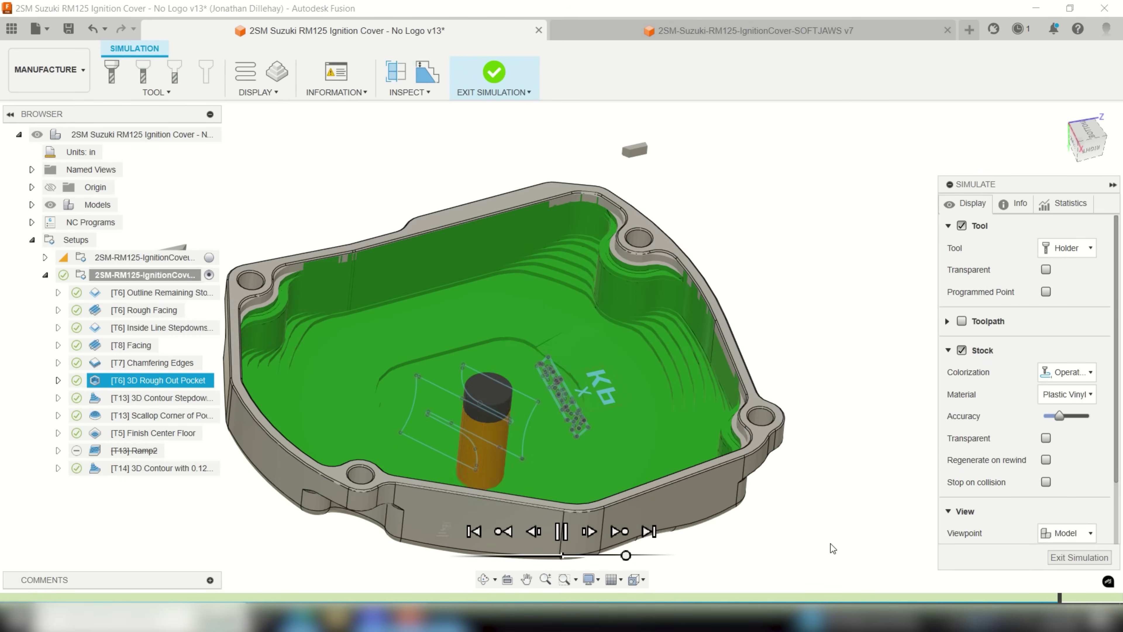
click(962, 321)
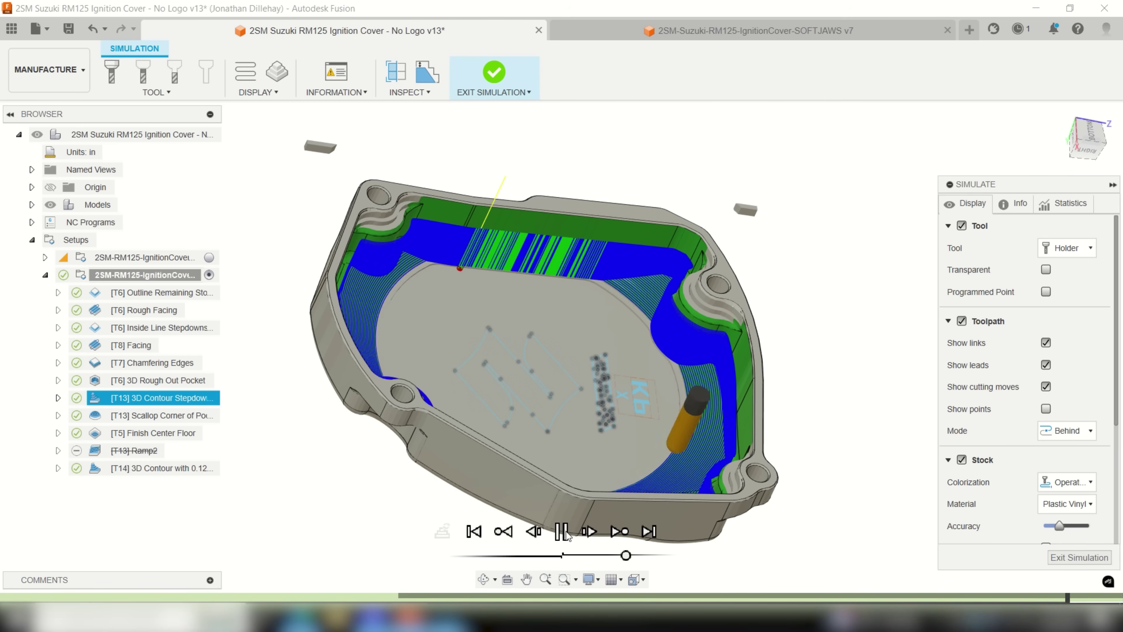
click(1079, 556)
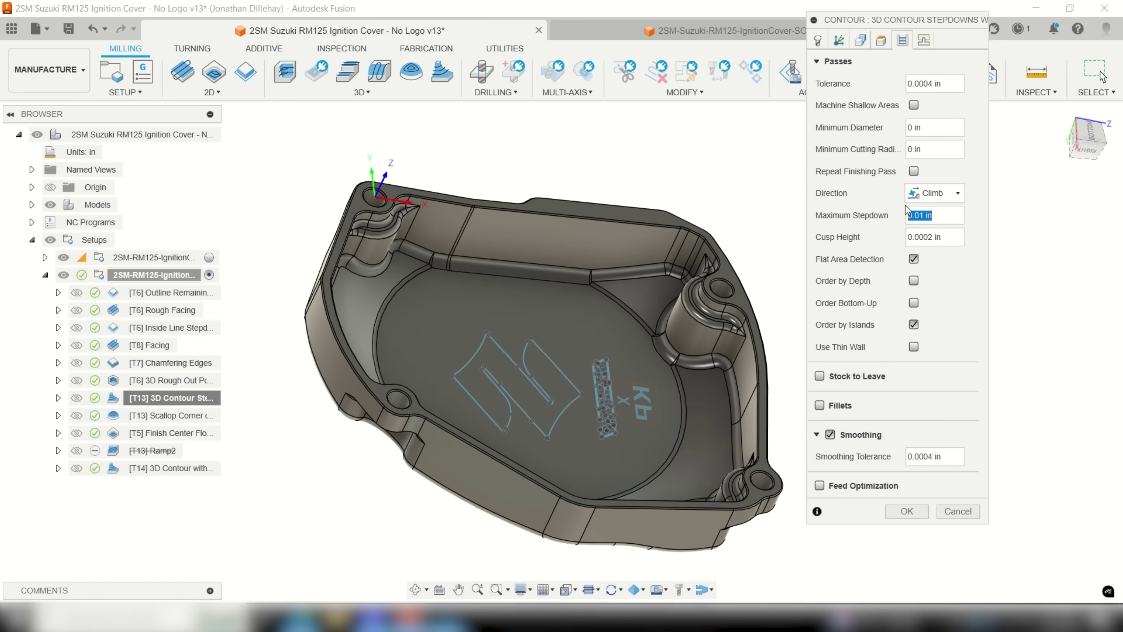
- Check the contour's geometry and heights, keeping tool containment at Tool center on boundary
click(860, 40)
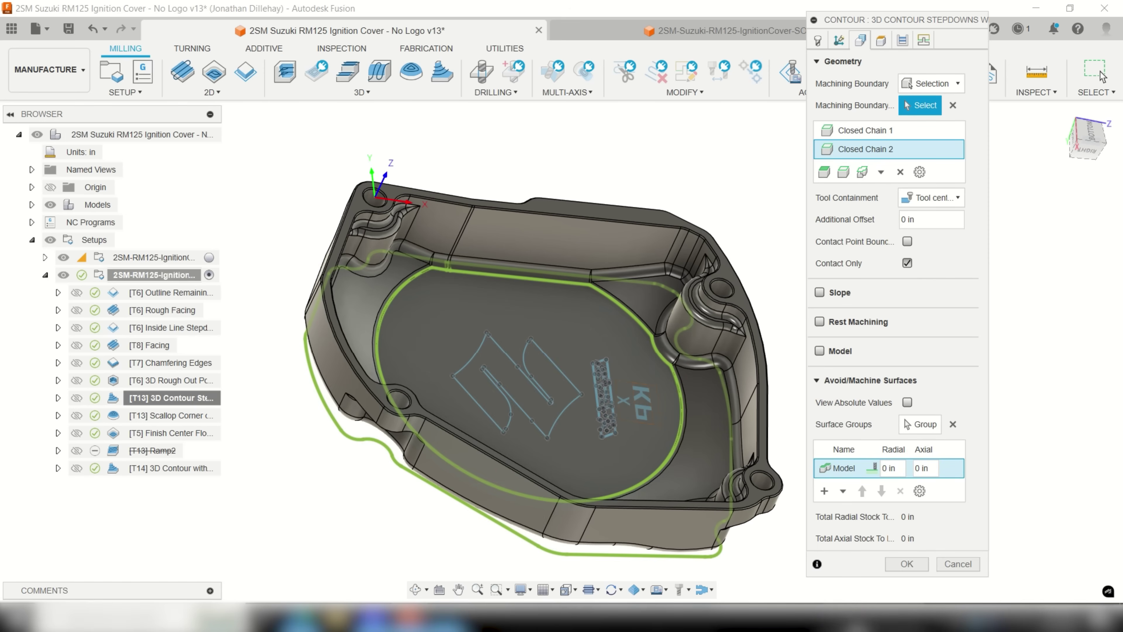
click(912, 566)
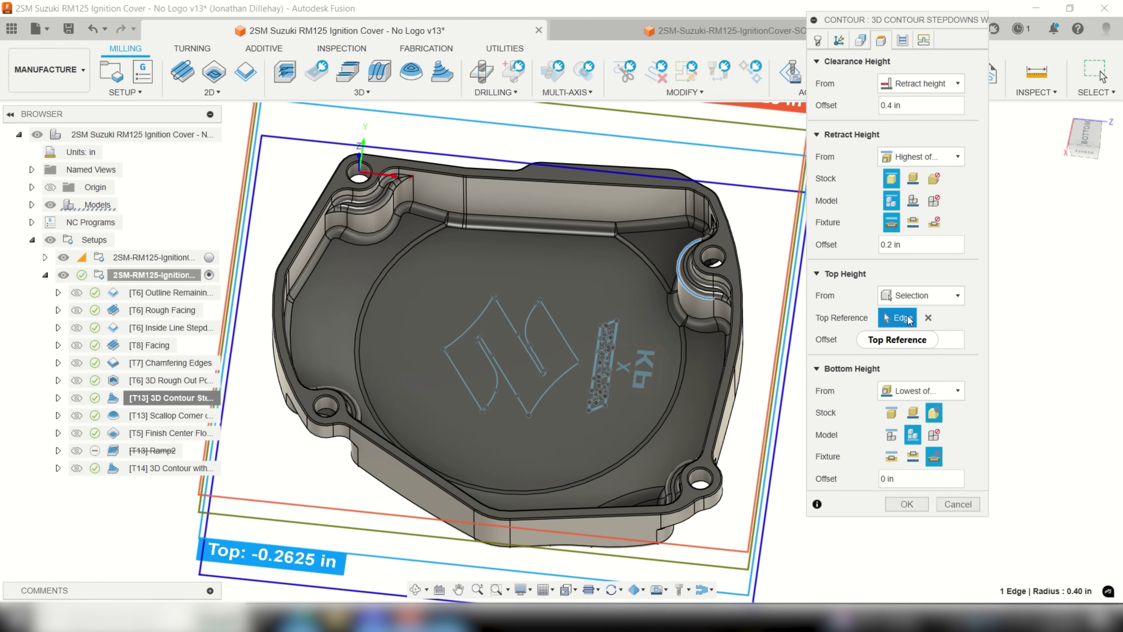
scroll(696, 290, up, 10)
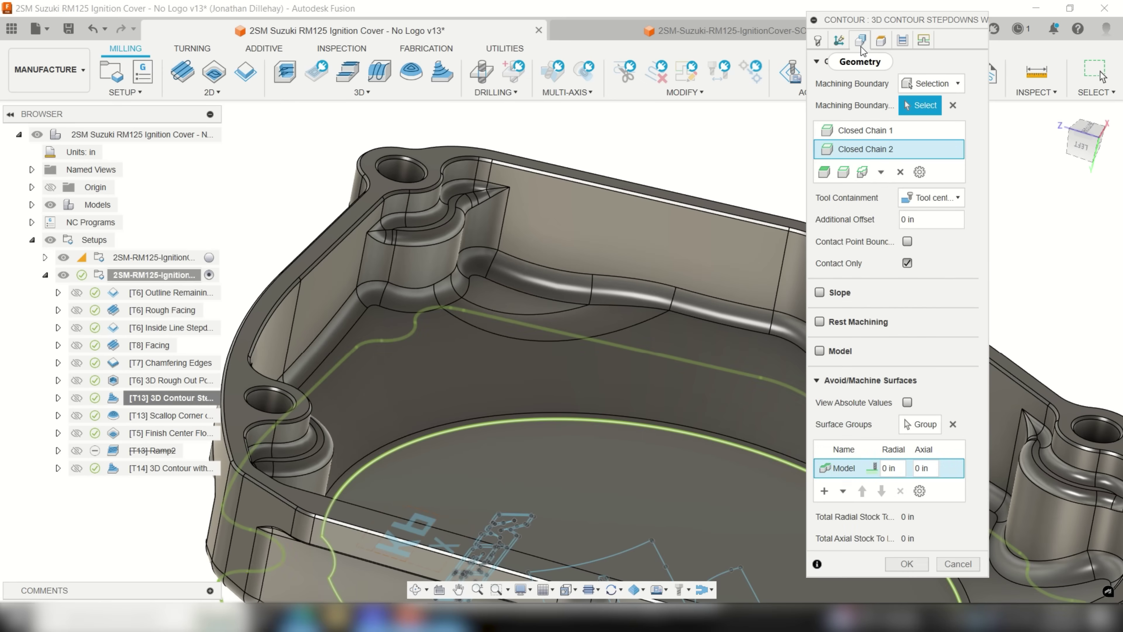
click(934, 198)
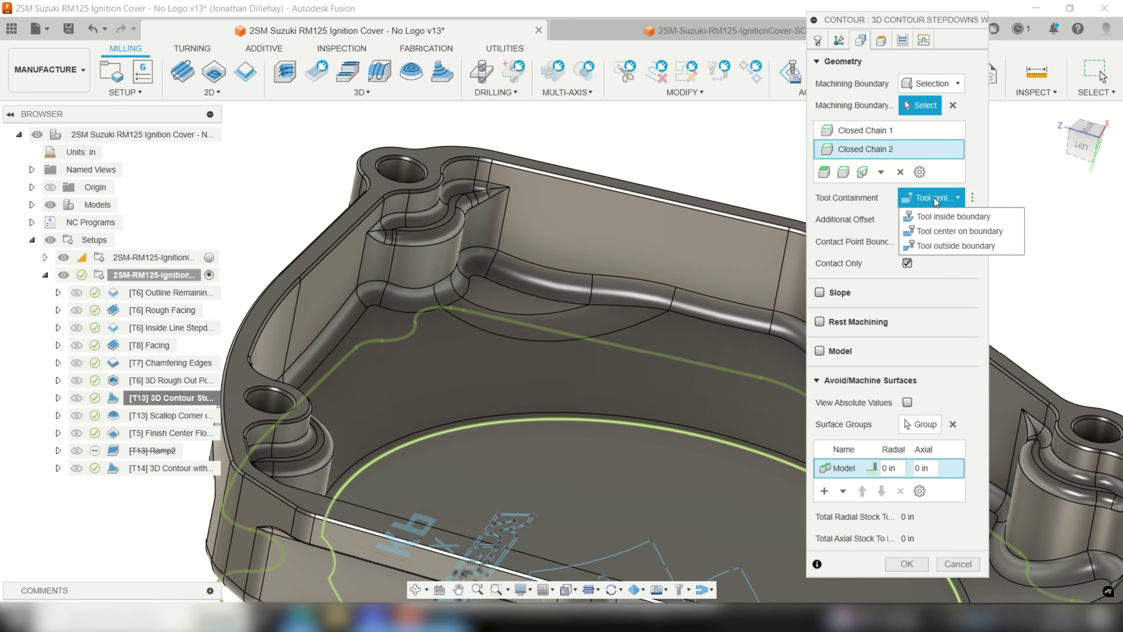
click(946, 232)
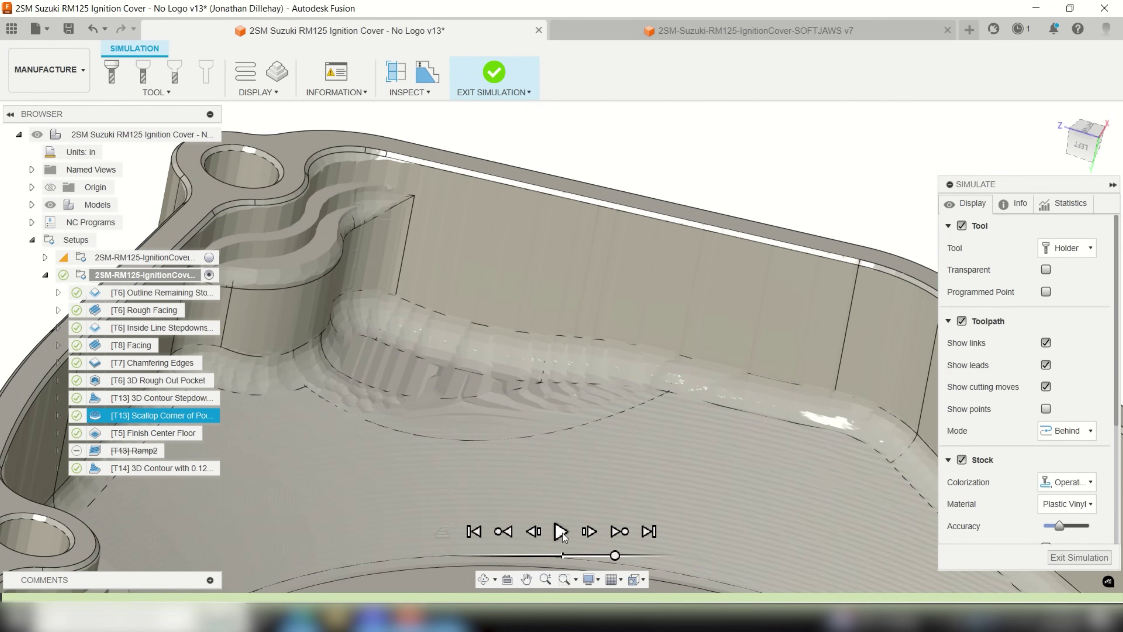
- Play the simulation of the scallop corner pass
click(560, 531)
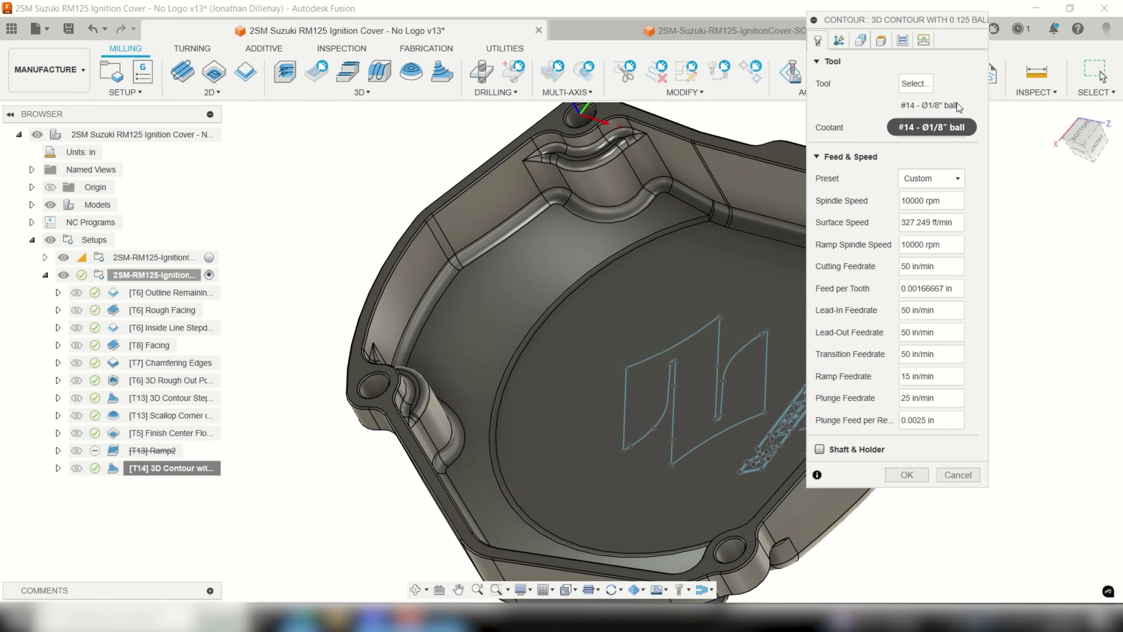
- Assign tool 14, the Ø1/8" ball end mill, to the 3D contour
click(915, 84)
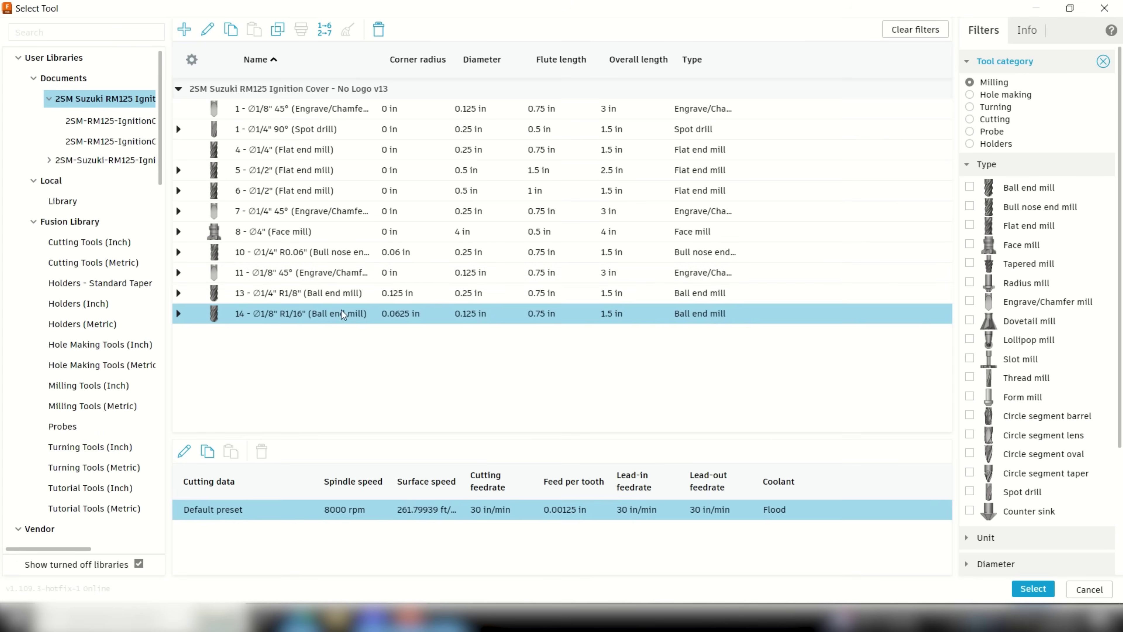
click(336, 315)
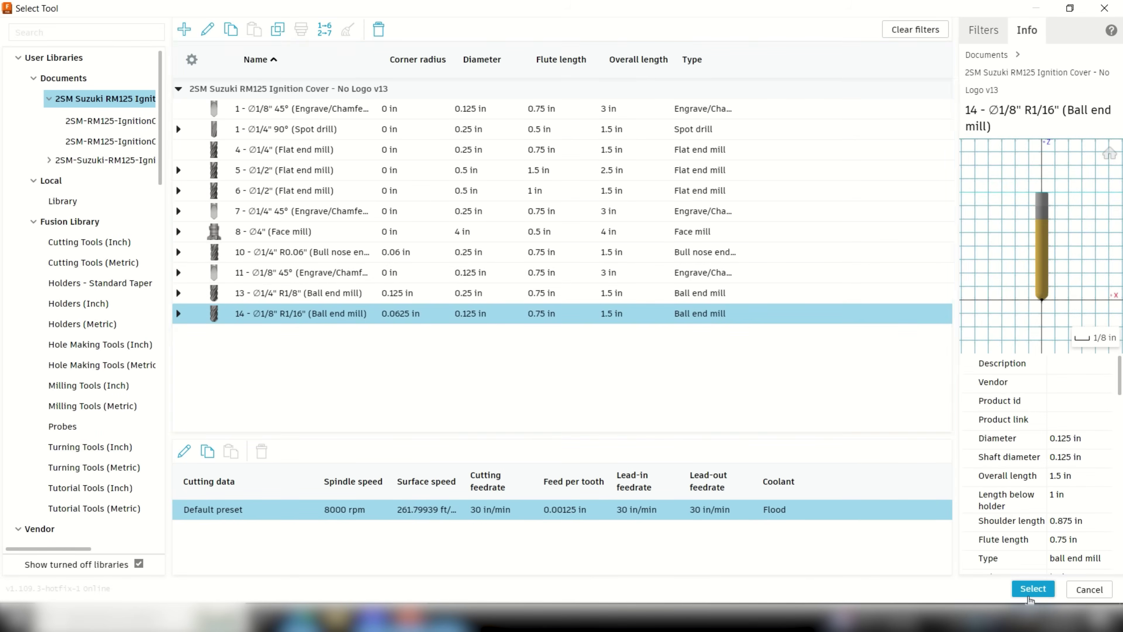
click(1032, 590)
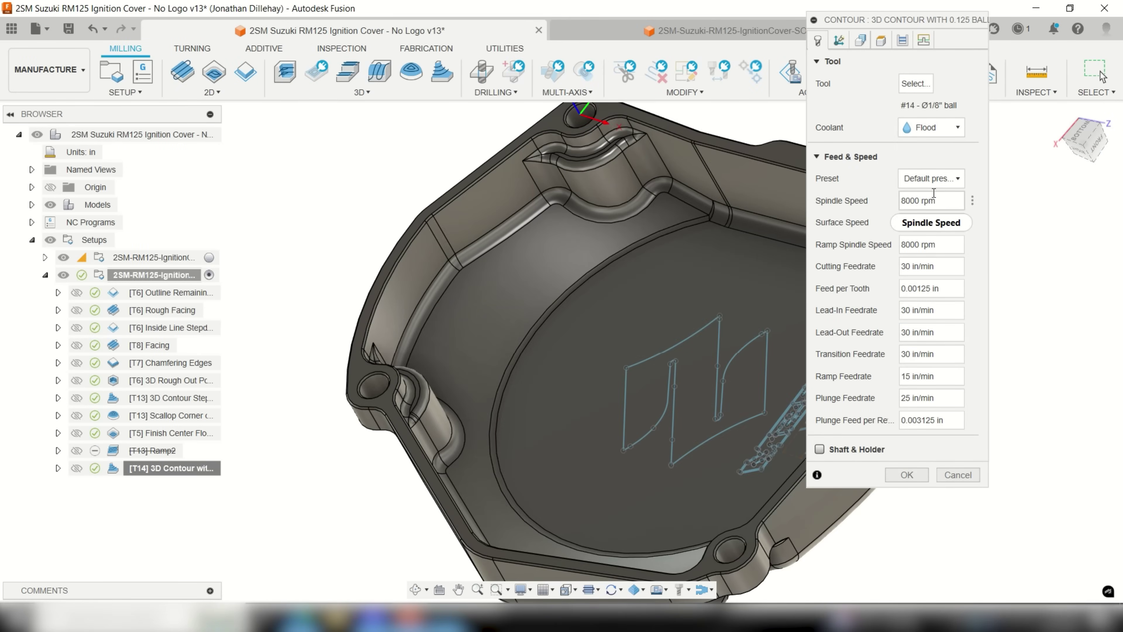
- Review the contour's Passes, Geometry and Heights settings
click(904, 40)
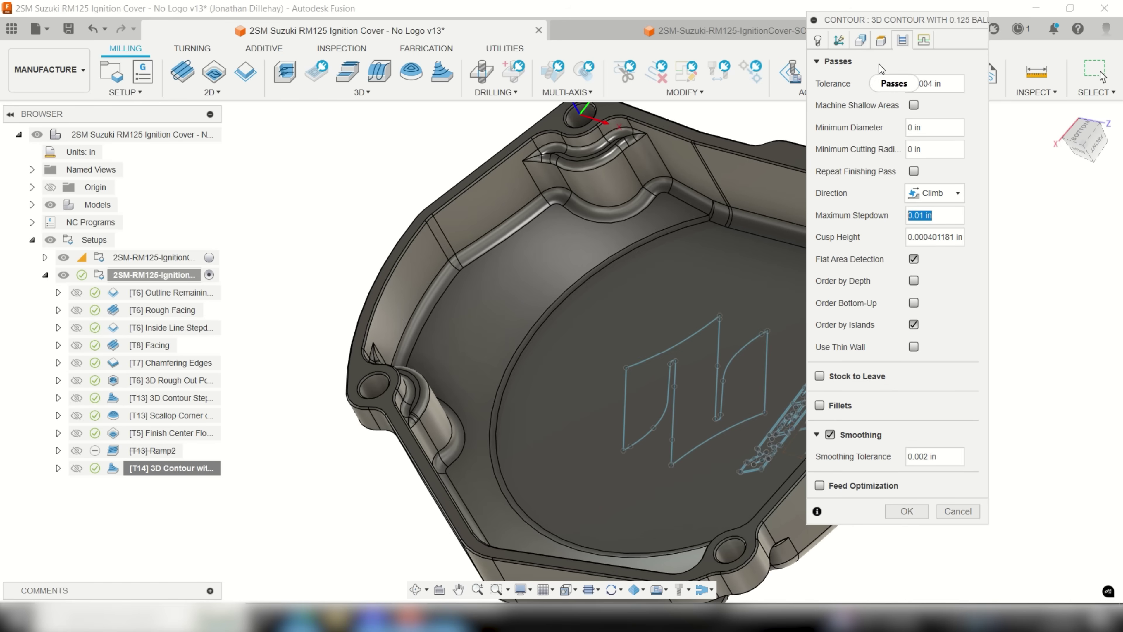
click(860, 40)
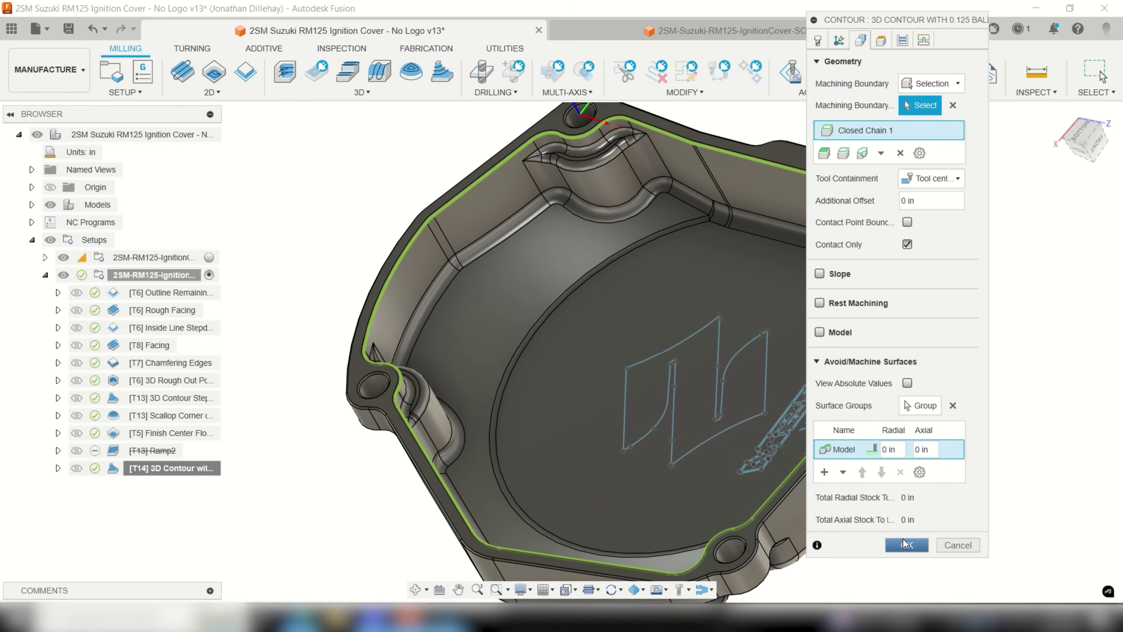
click(880, 43)
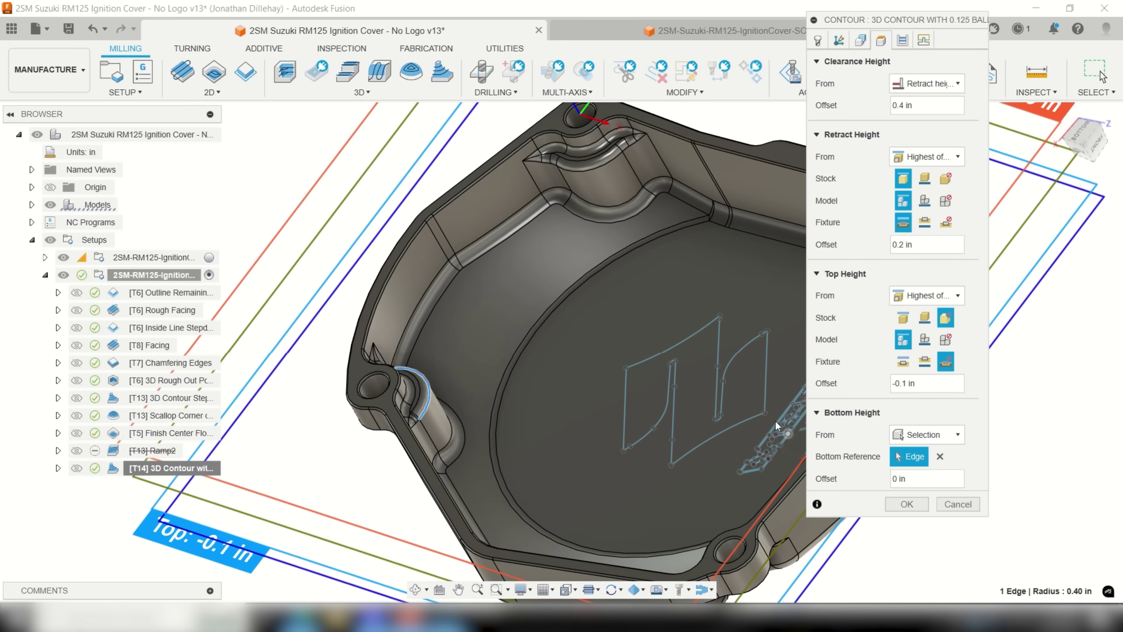
scroll(737, 396, down, 3)
scroll(553, 391, up, 5)
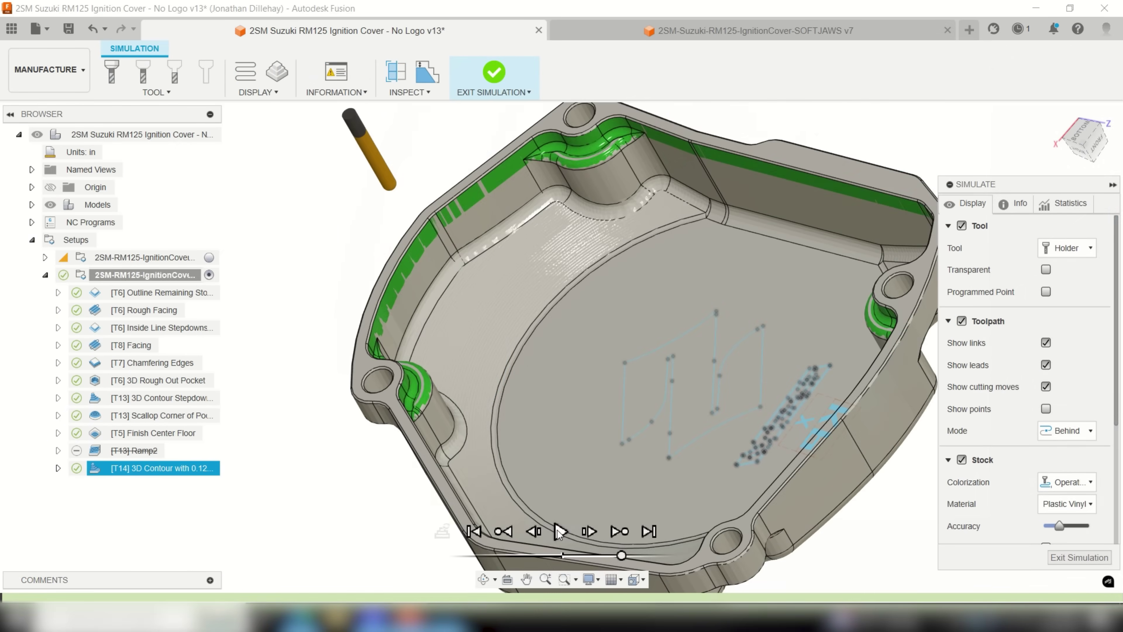
- Play the [T14] 3D Contour ball-end finishing simulation along the pocket walls
click(560, 531)
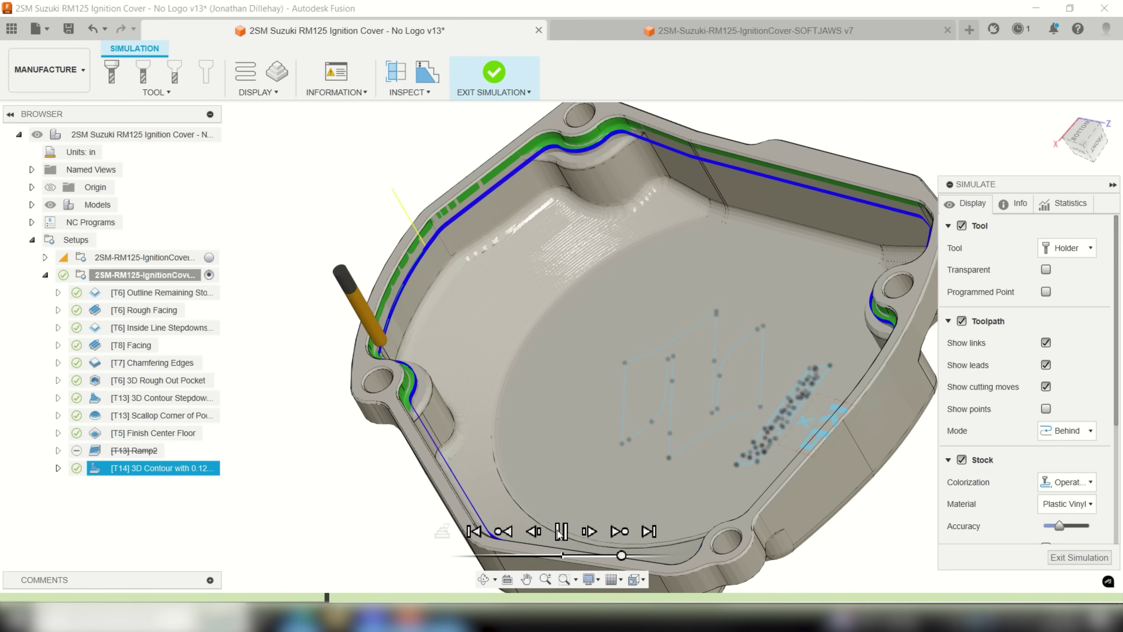